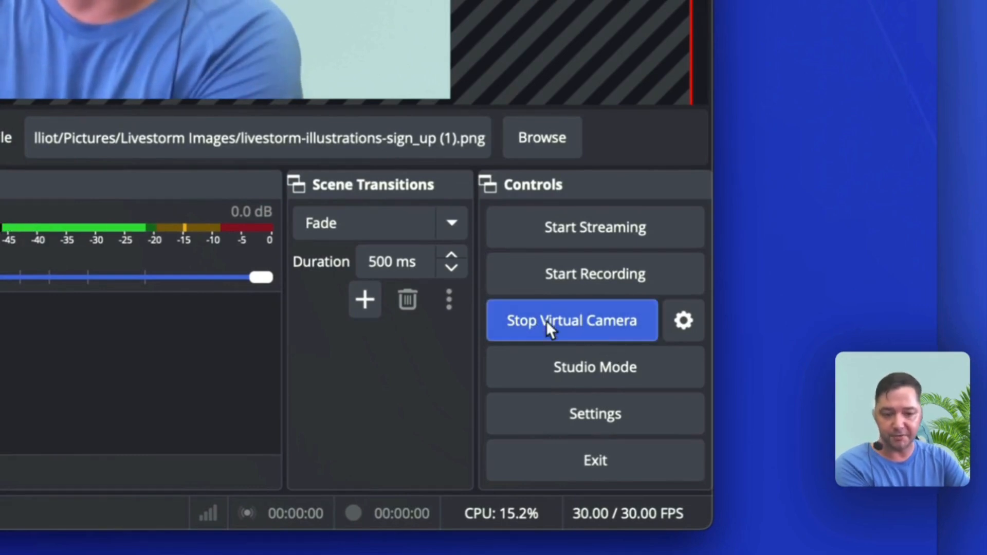
Stop the virtual camera output and start it again
left_click(546, 320)
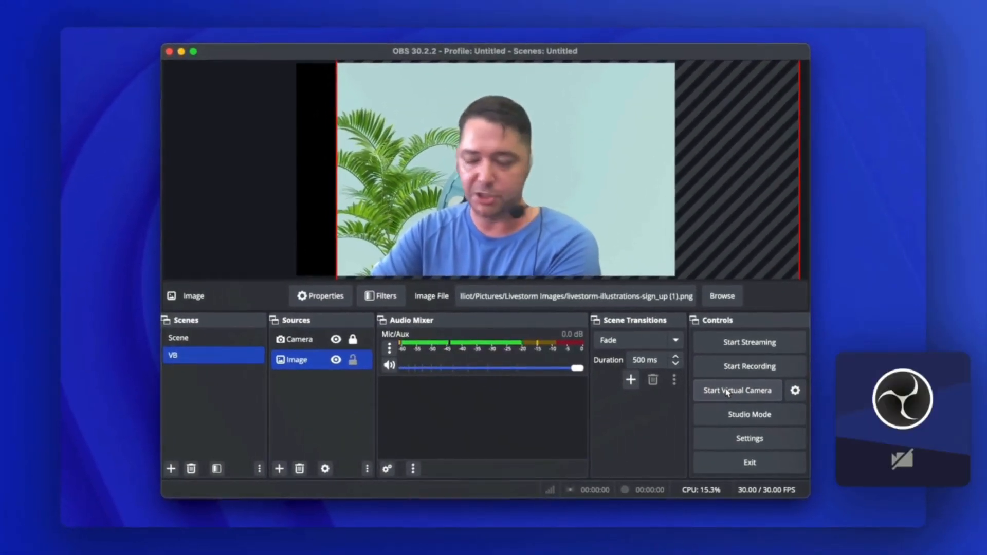
left_click(728, 394)
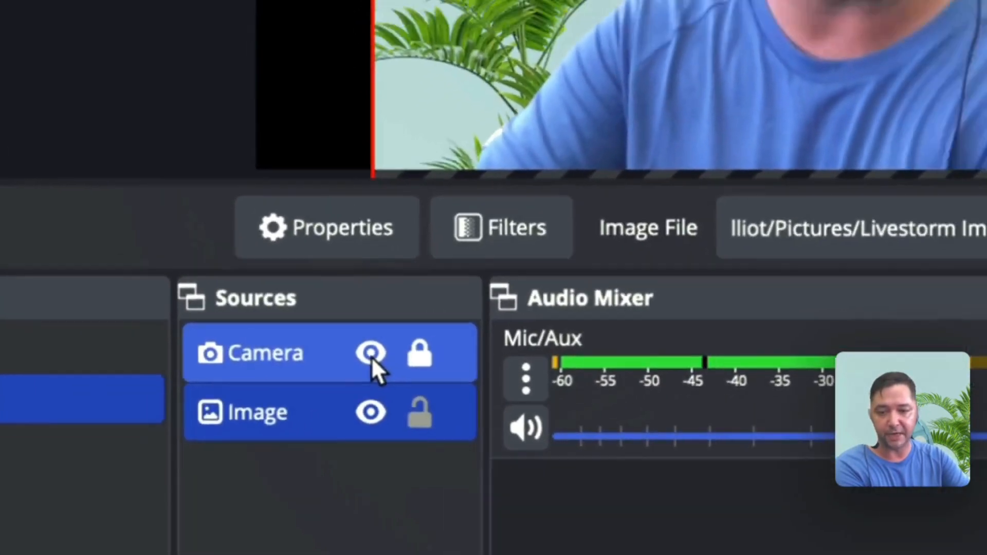
Toggle the Camera source's visibility off and on in the VB scene, and hide the Image source
left_click(379, 357)
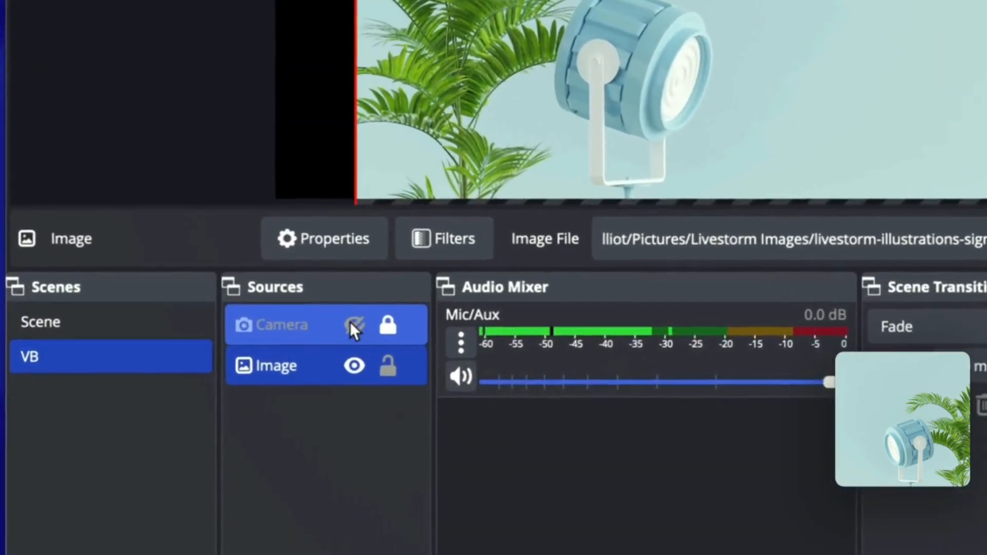
left_click(337, 340)
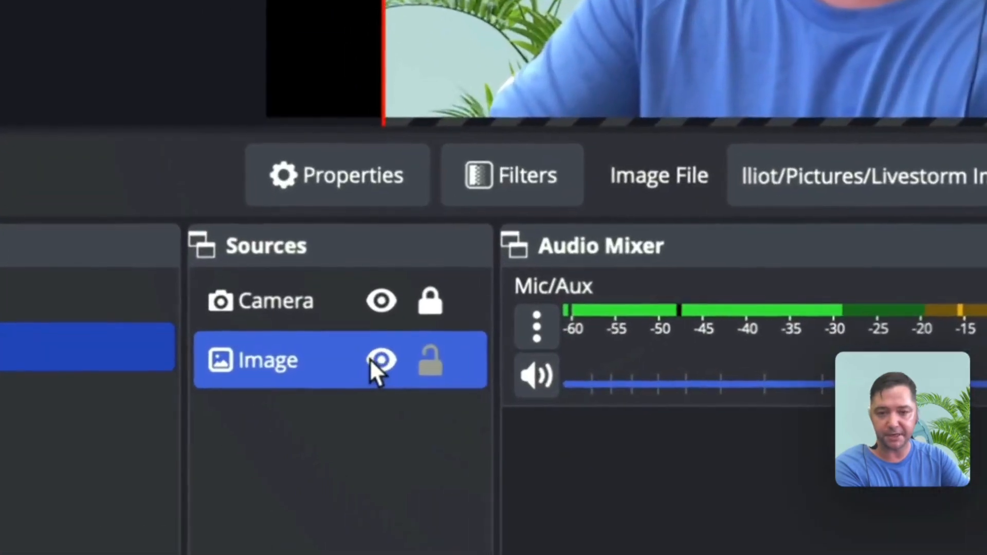
left_click(336, 360)
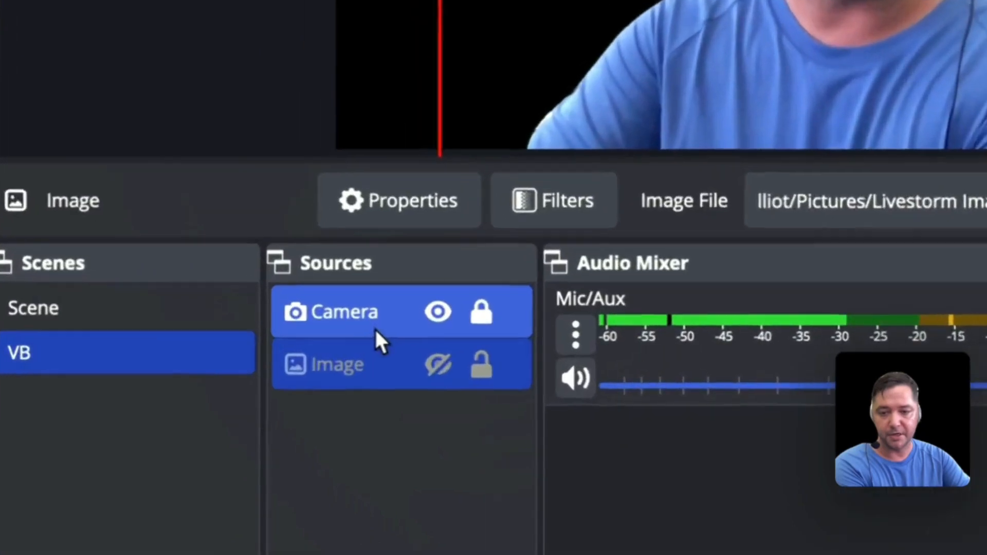
Open the filters of the Camera source and examine the settings of its Background Removal effect filter
left_click(316, 344)
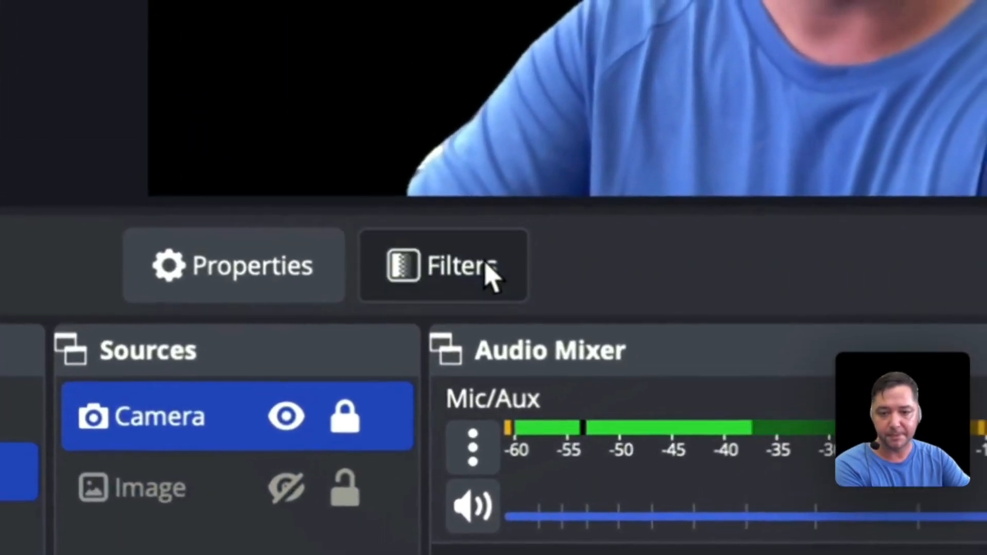
left_click(491, 277)
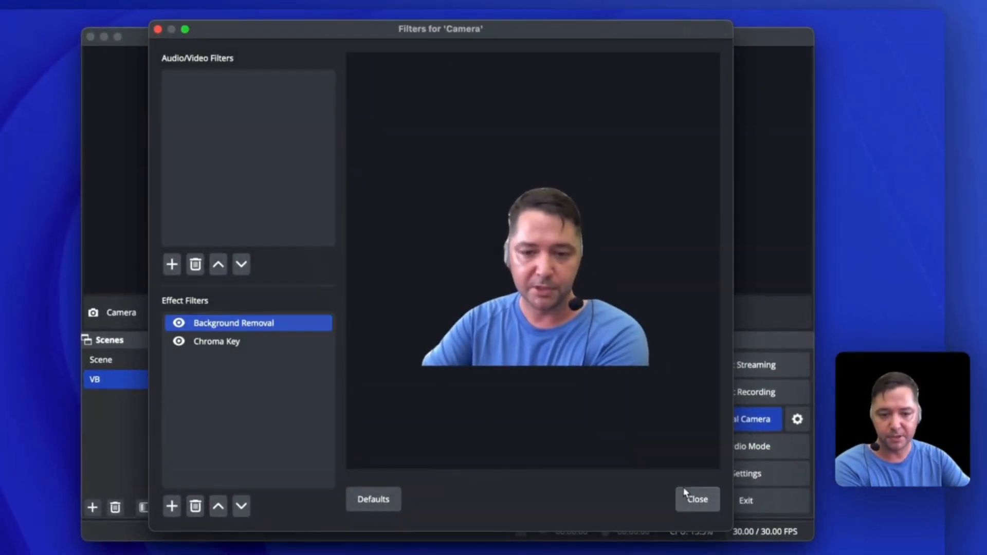
left_click(698, 500)
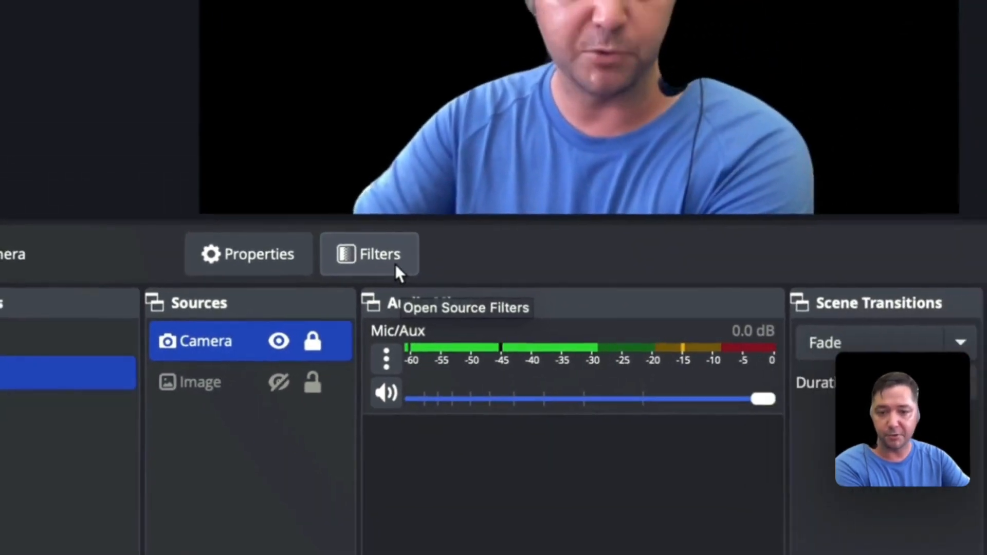
left_click(643, 214)
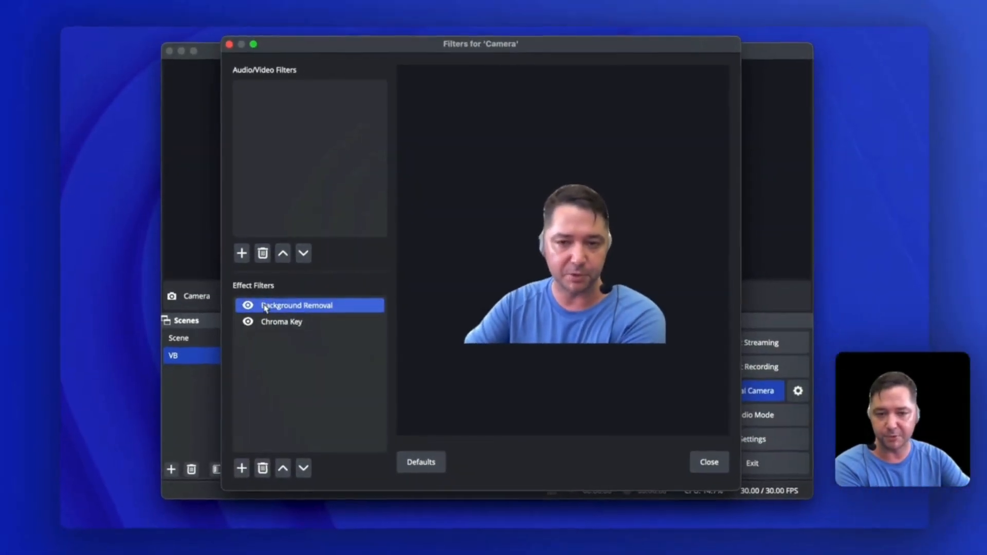
left_click(249, 297)
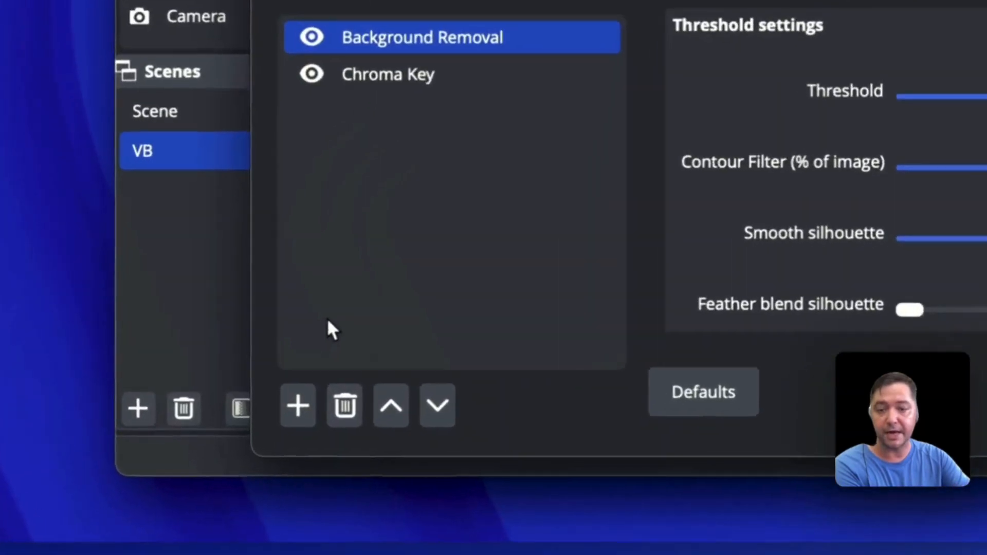
Add a Sharpen effect filter to the Camera source and set its sharpness to 0.16
left_click(297, 408)
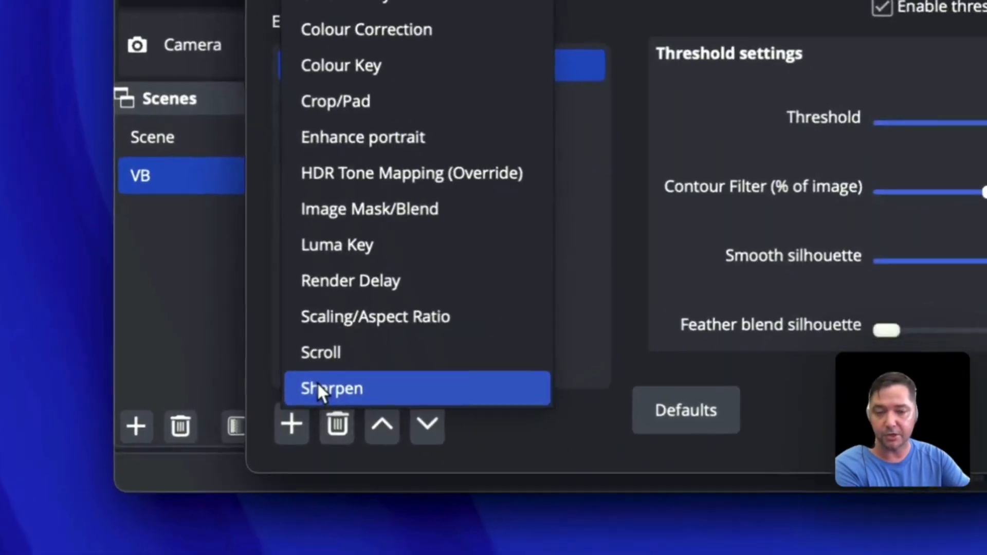
left_click(319, 468)
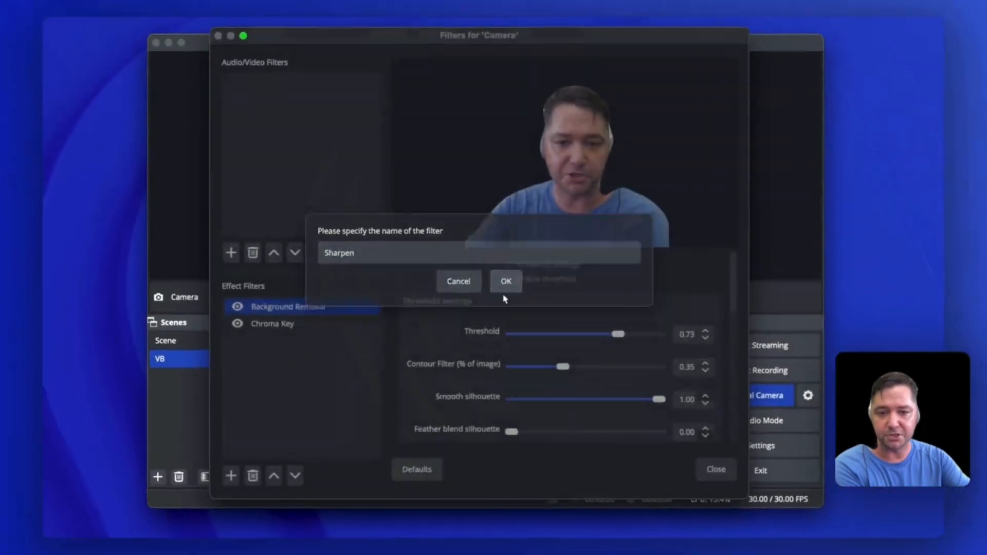
left_click(504, 297)
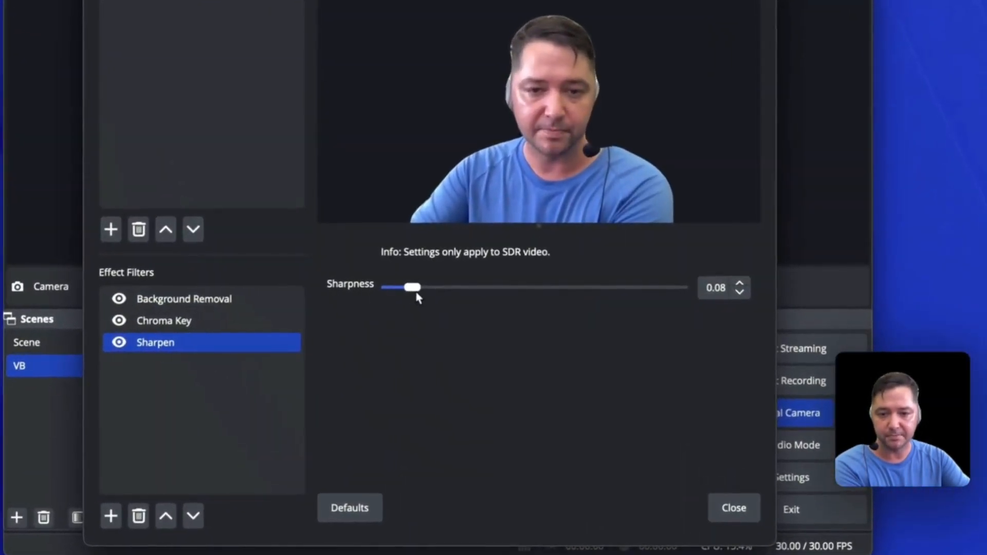
left_click_drag(417, 294, 393, 292)
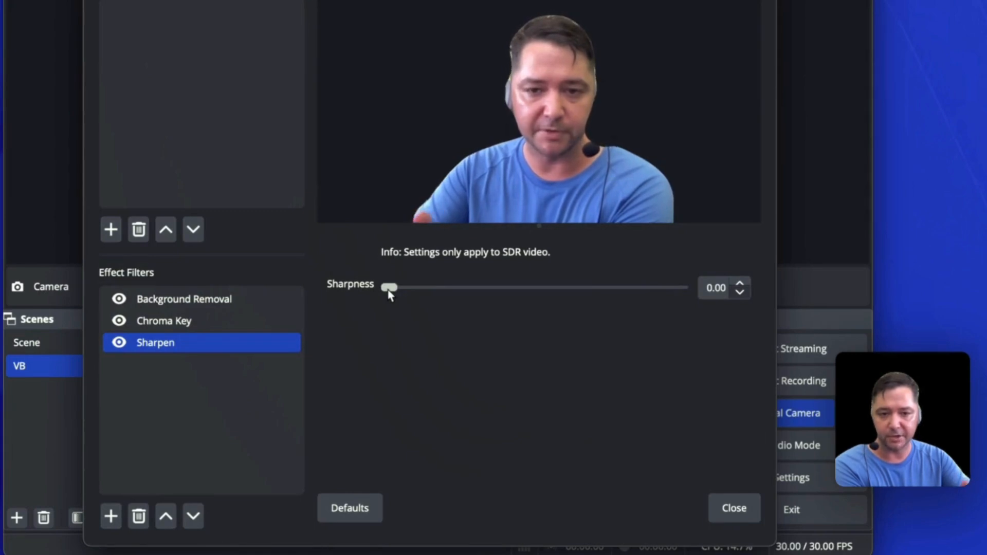
left_click_drag(591, 288, 622, 301)
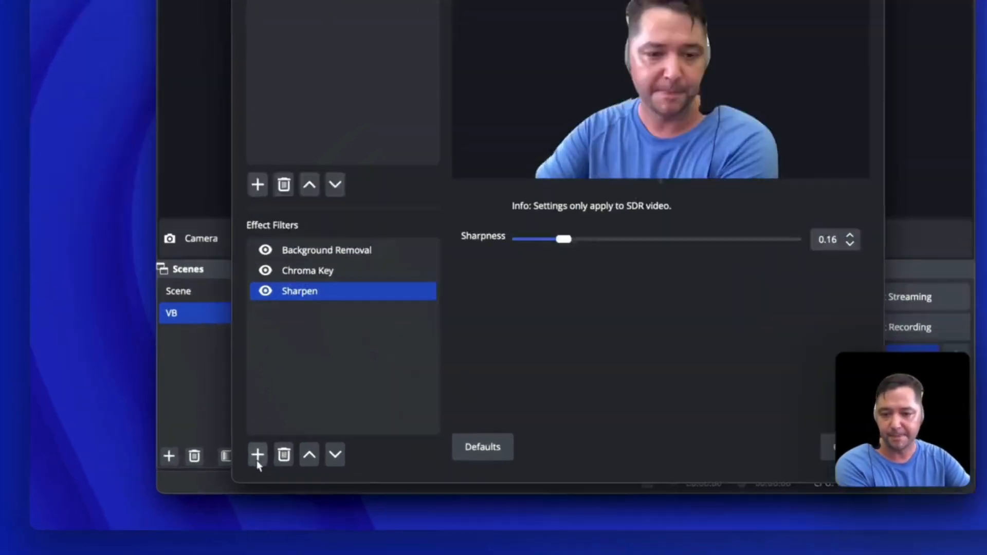
Add a Colour Correction effect filter to the Camera source with gamma 0.09, contrast 0.34 and brightness -0.0096
left_click(242, 467)
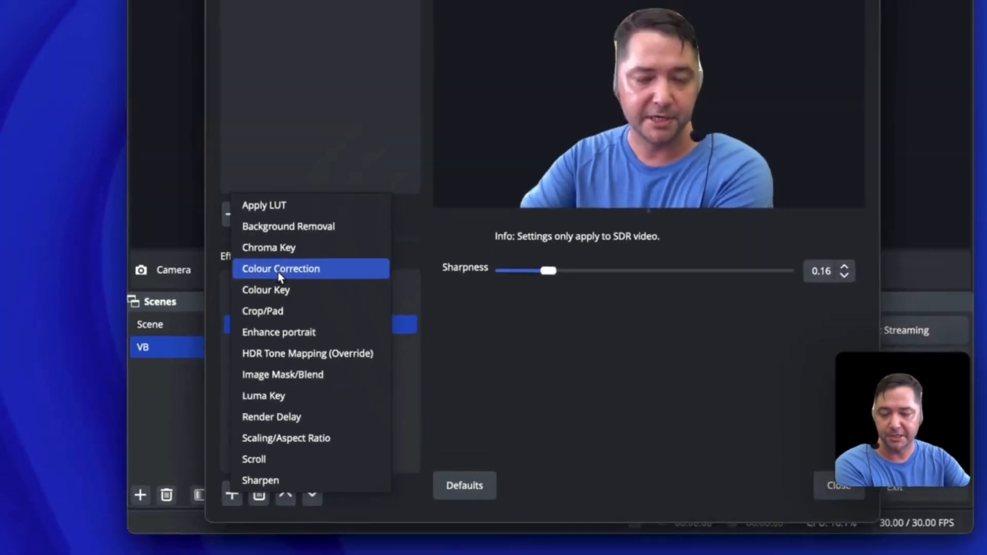
left_click(324, 193)
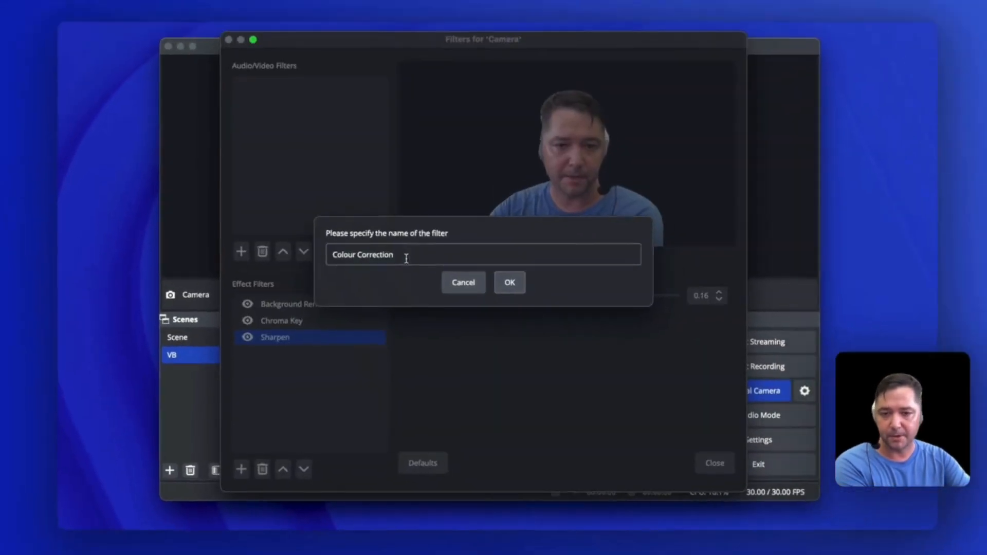
left_click(507, 285)
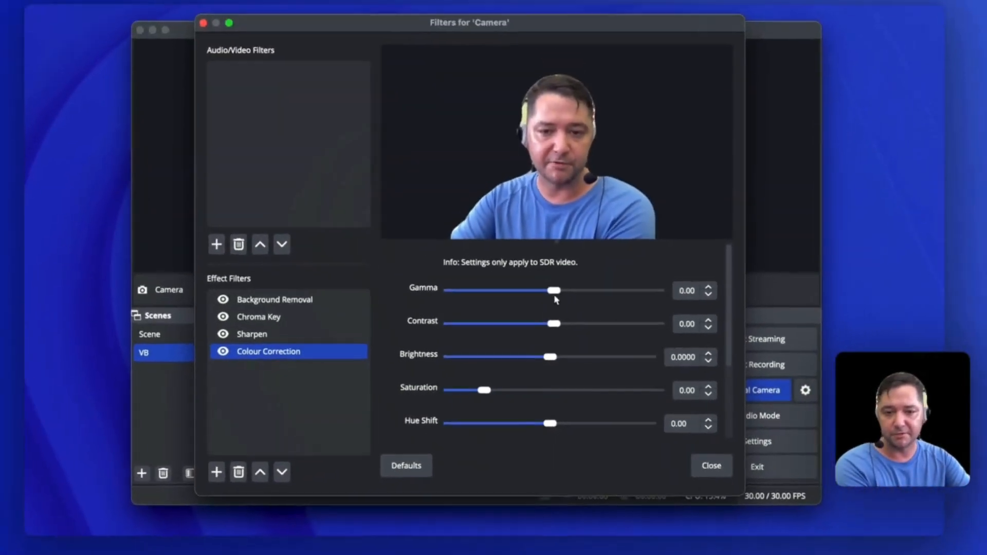
mouse_move(556, 300)
left_mouse_down()
mouse_move(646, 301)
mouse_move(557, 299)
left_mouse_up()
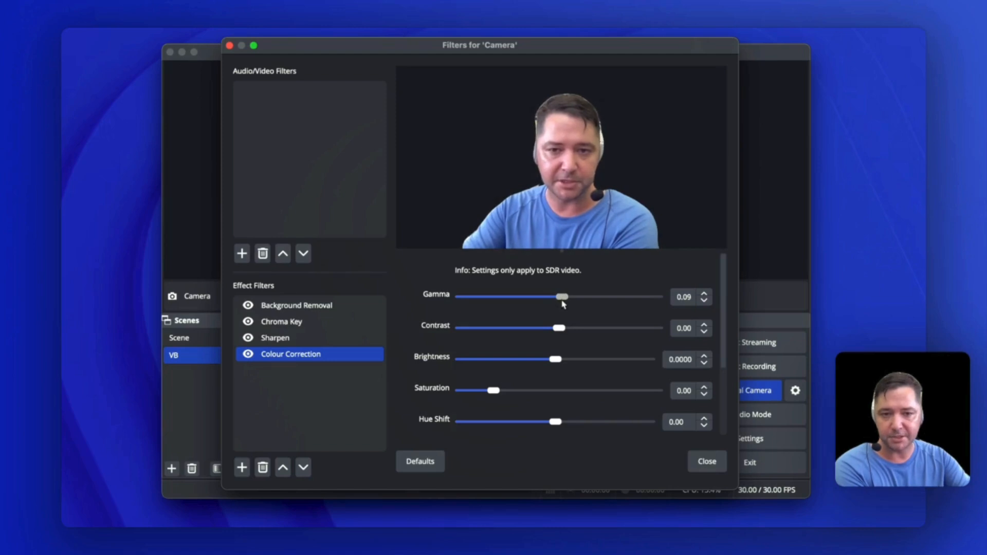
mouse_move(565, 334)
left_mouse_down()
mouse_move(679, 345)
mouse_move(508, 341)
mouse_move(574, 348)
mouse_move(556, 345)
left_mouse_up()
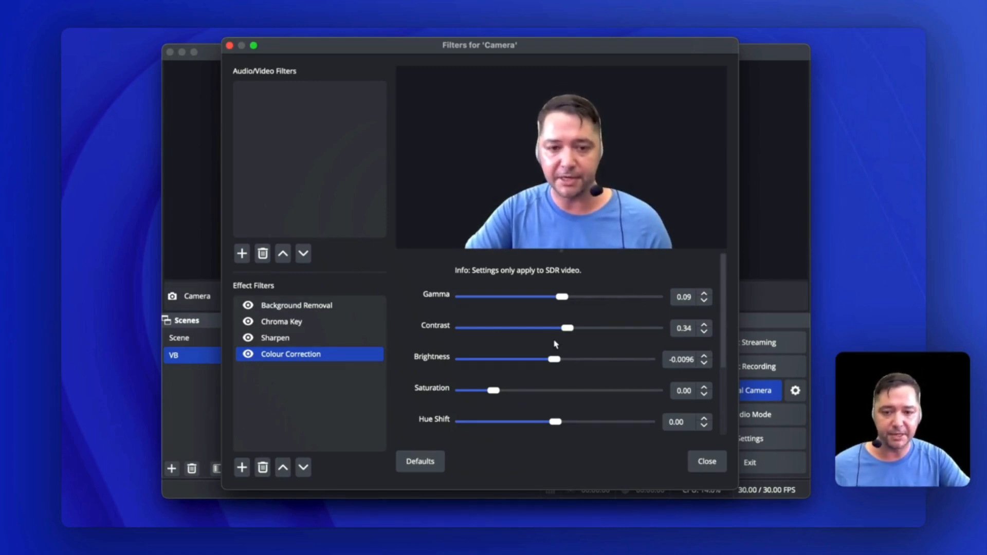
Set the Background Removal filter's threshold to 0.43, contour filter to 0.23 and smooth silhouette to 0.60
left_click(277, 338)
left_click(329, 306)
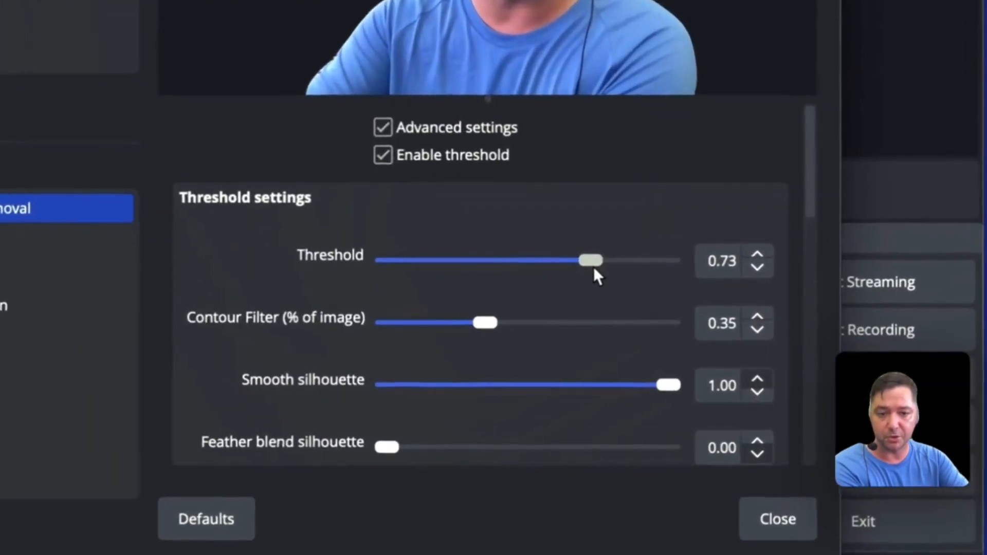
left_click_drag(627, 334, 521, 334)
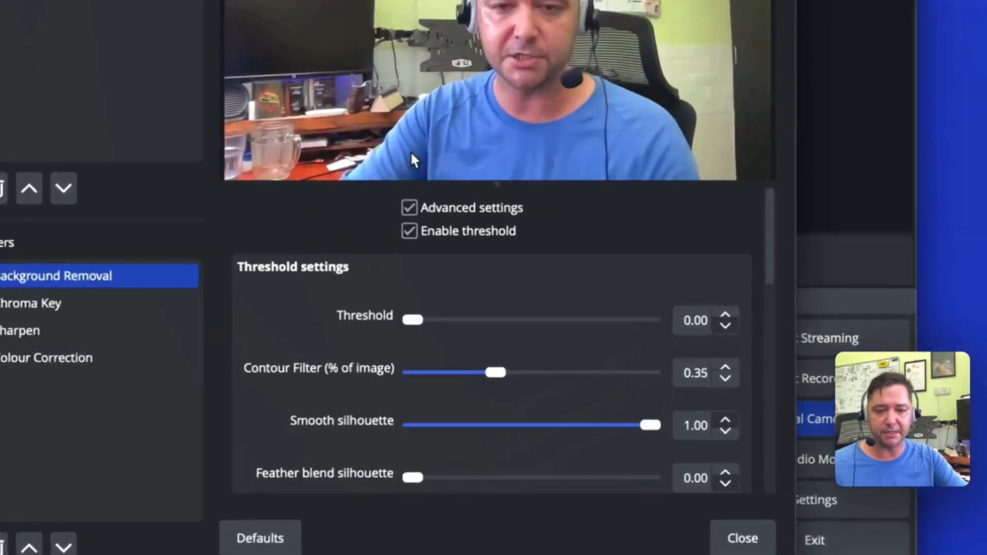
left_click_drag(511, 331, 578, 359)
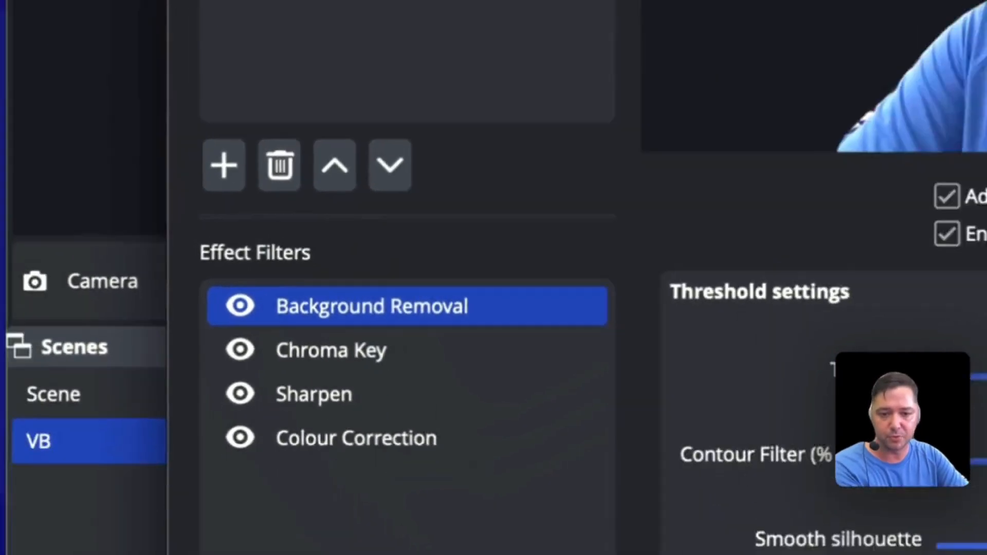
left_click_drag(652, 395, 580, 400)
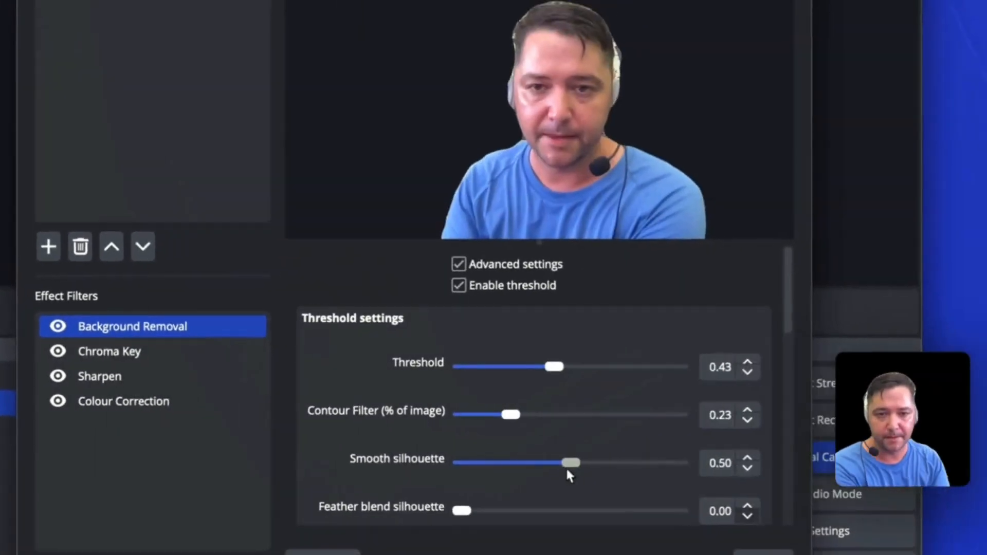
left_click_drag(568, 470, 399, 463)
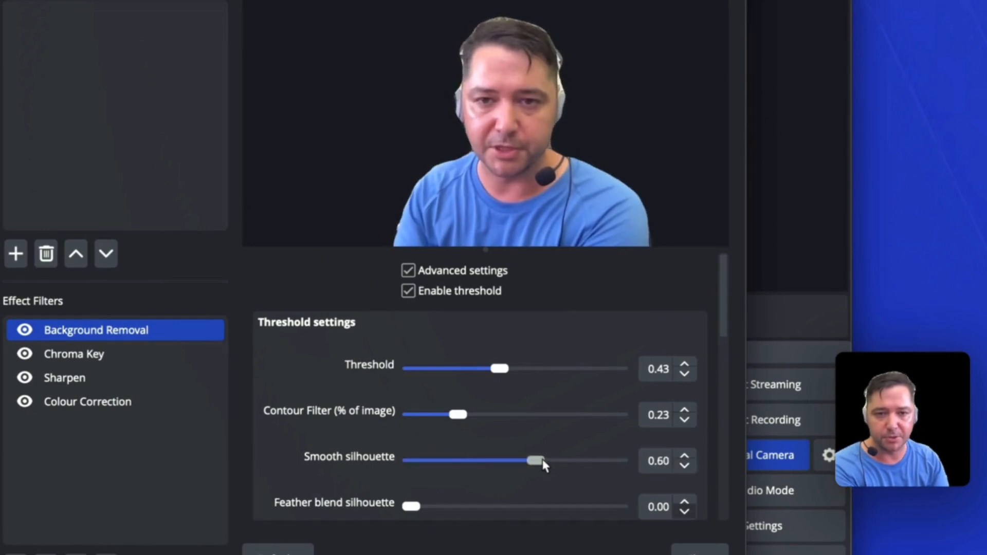
Try a heavy feather blend on the silhouette, return it to 0.00, and set smooth silhouette to 1.00
left_click_drag(412, 506, 636, 507)
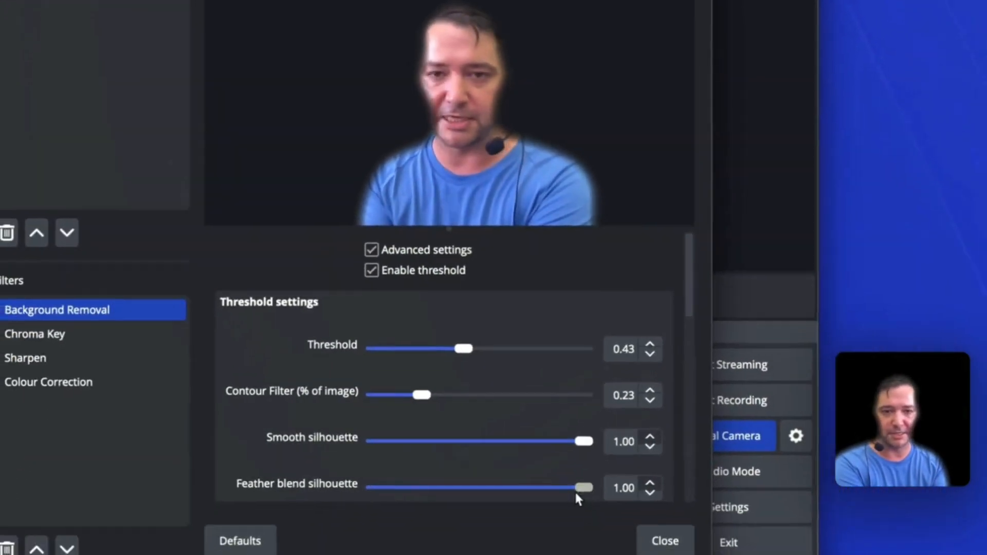
left_click_drag(590, 554, 389, 554)
left_click_drag(397, 486, 369, 482)
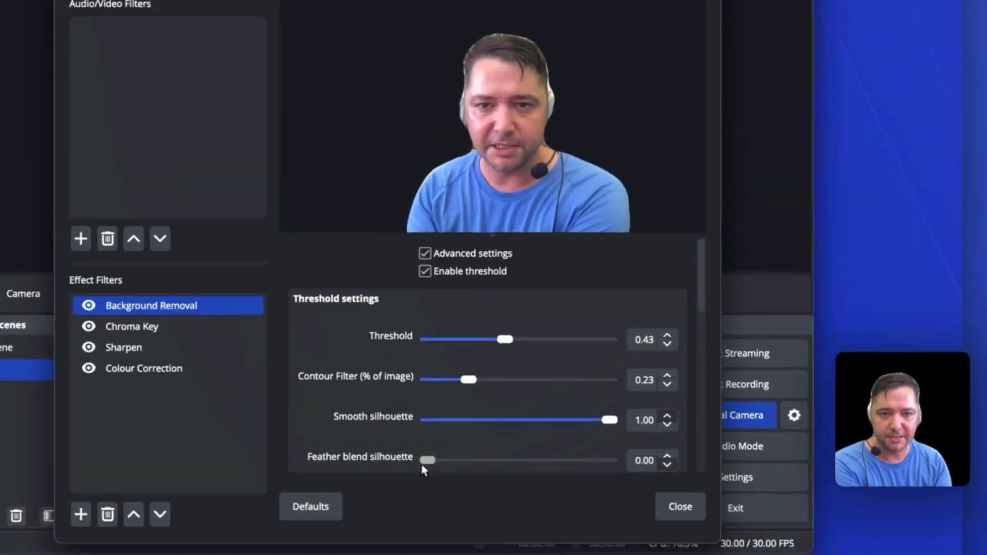
left_click_drag(422, 465, 435, 479)
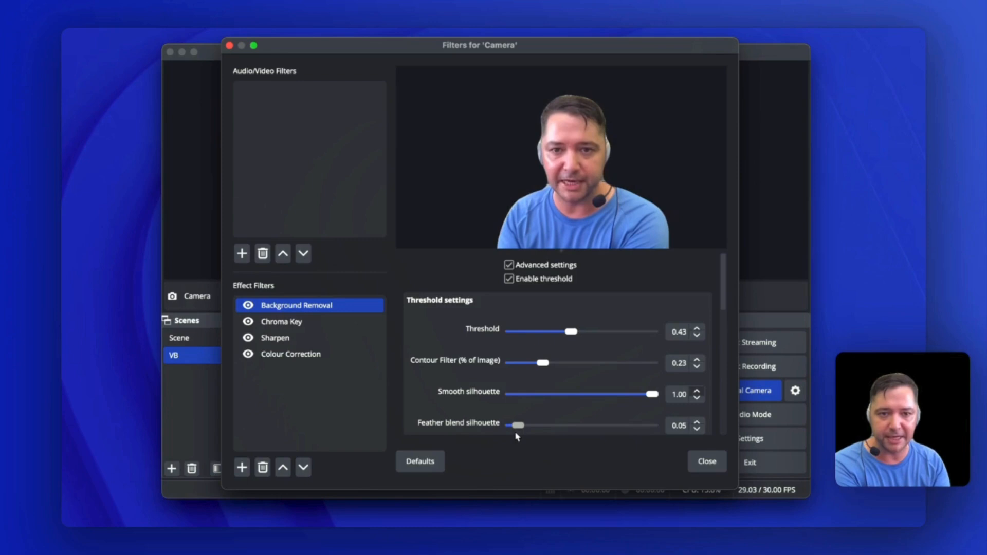
Try a background blur of 7, reset the blur to 0, set TemporalSmoothFactor to 0.00, and close the filters
scroll(529, 417, "down", 3)
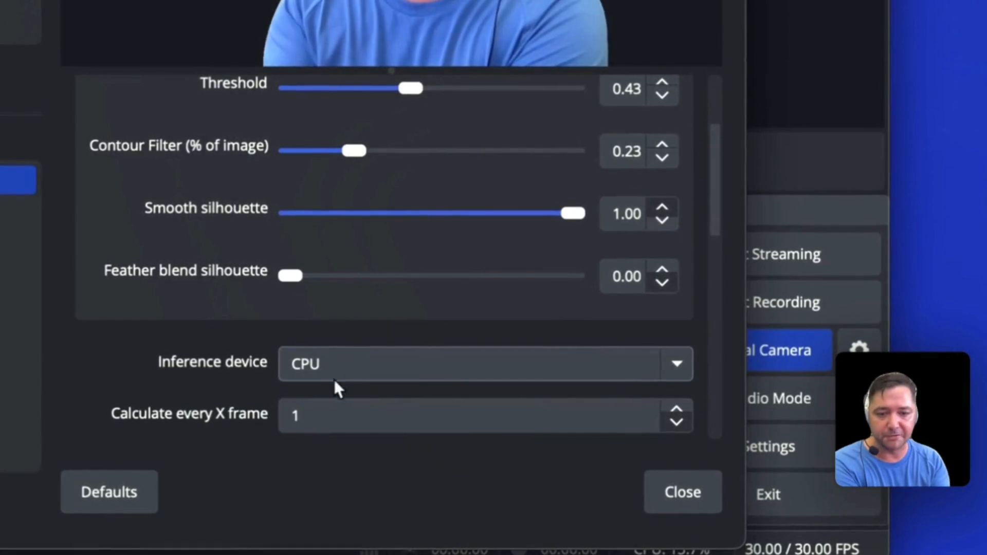
left_click_drag(720, 194, 719, 242)
left_click_drag(290, 427, 532, 439)
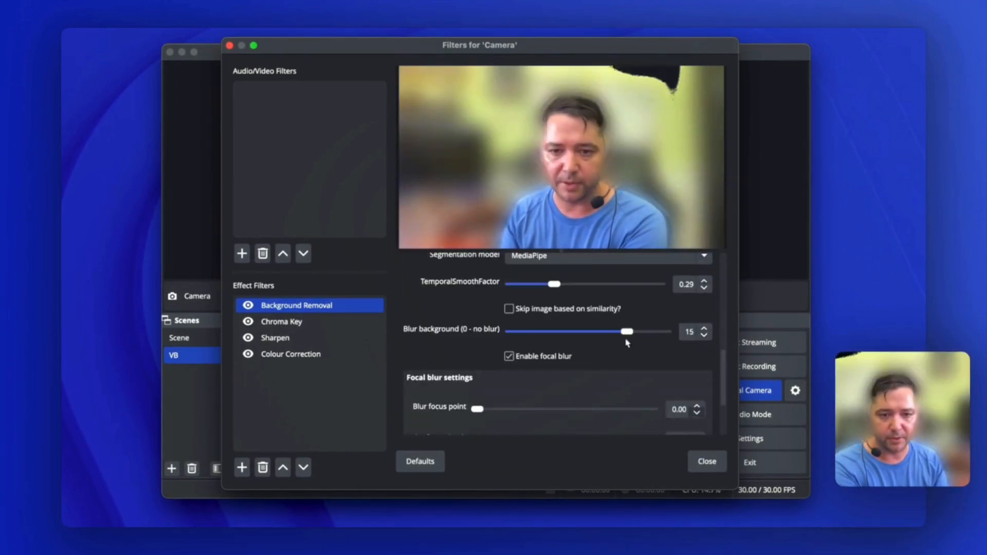
left_click_drag(627, 333, 587, 334)
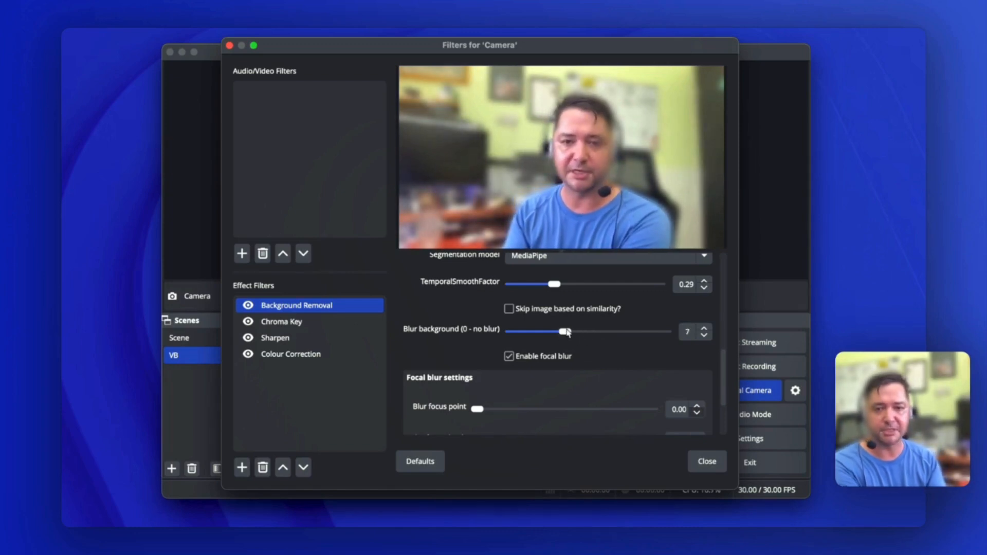
left_click_drag(567, 337, 542, 332)
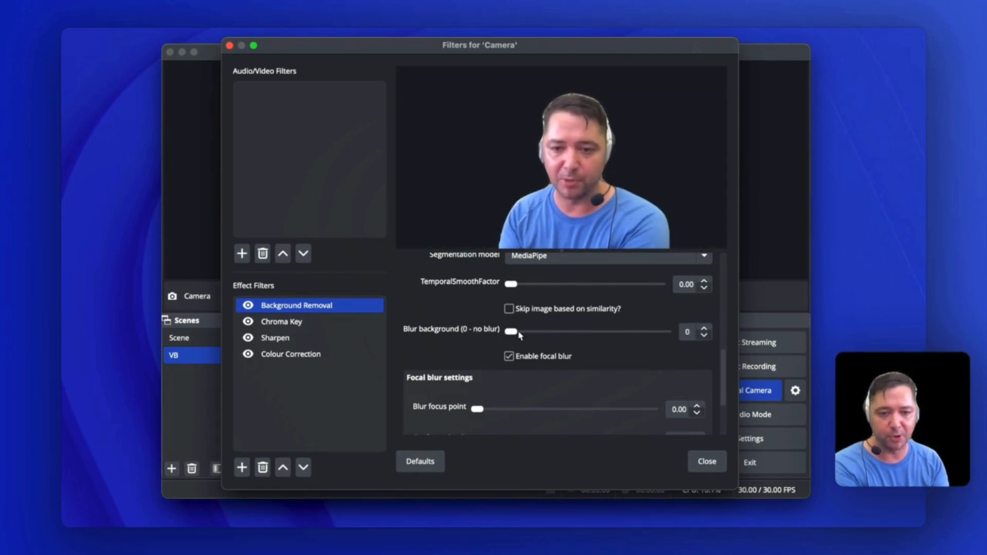
scroll(561, 377, "down", 3)
key("Escape")
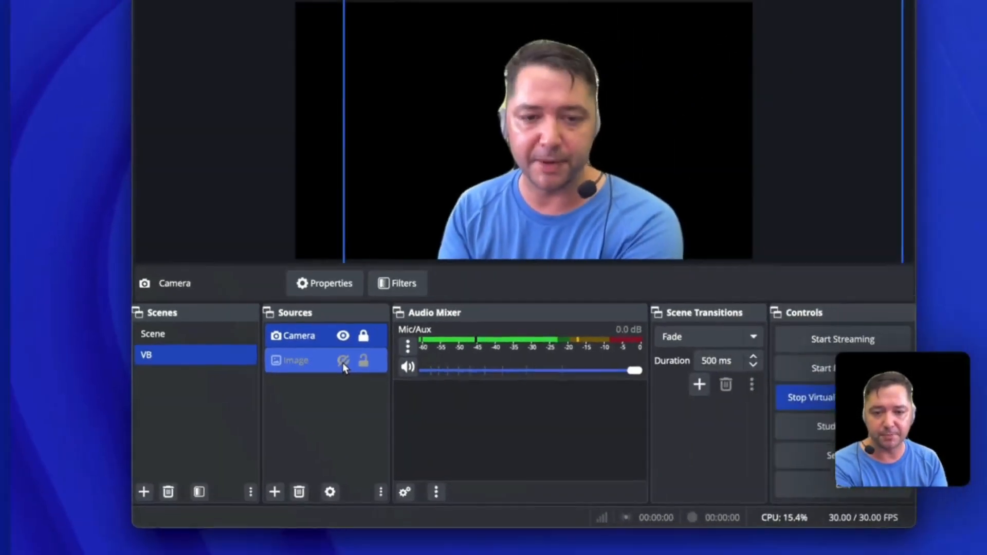
Make the Image source visible again behind the camera and briefly review the Camera source's filter list
left_click(344, 361)
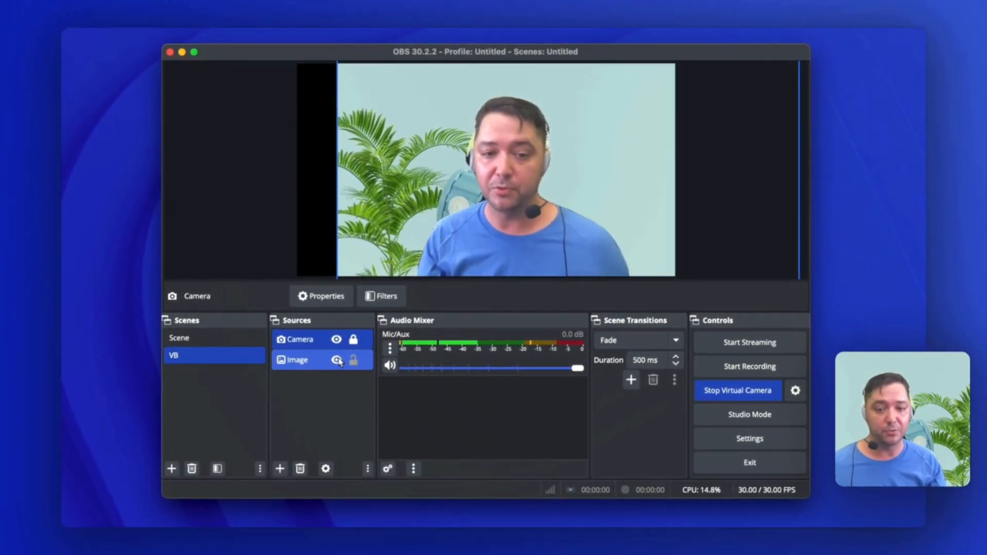
left_click(324, 349)
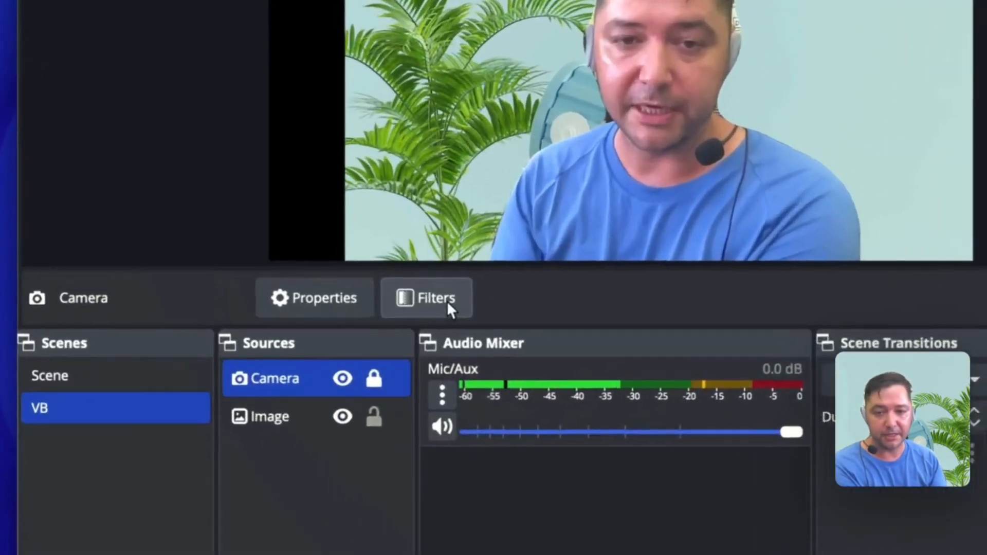
left_click(380, 298)
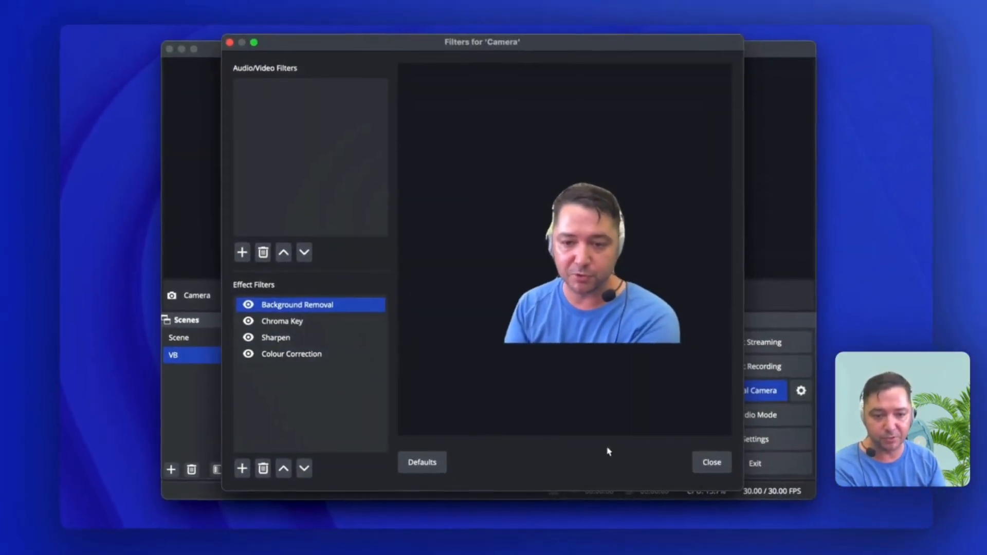
left_click(712, 463)
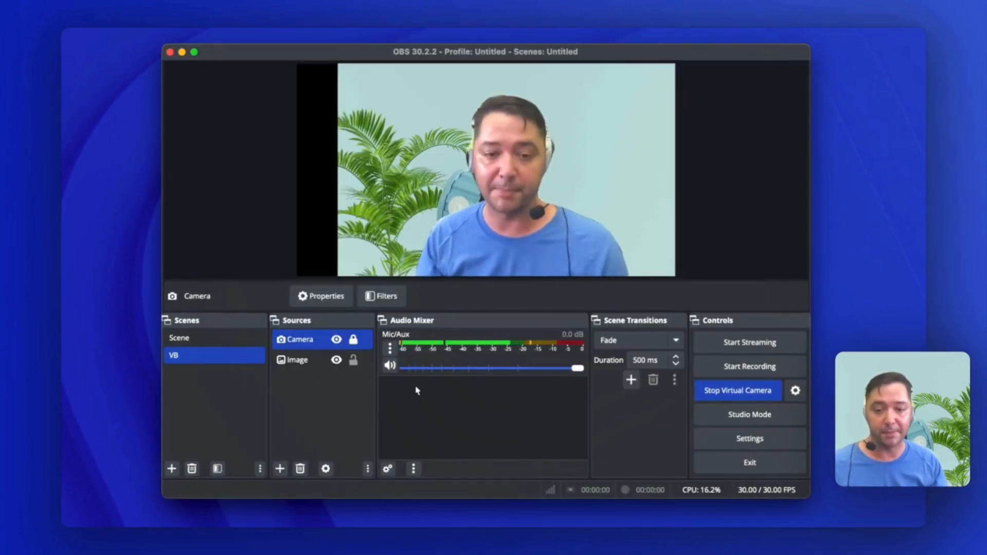
Toggle the Image source's visibility off and on to compare the camera with and without the virtual background
left_click(333, 362, "super")
left_click(334, 361)
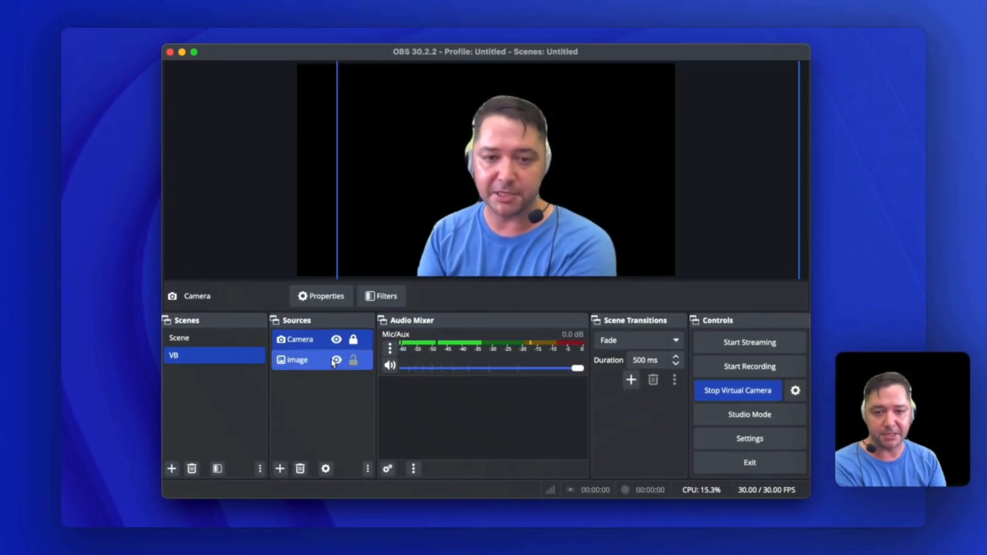
left_click(334, 361)
left_click(329, 337)
Move the Image source to the top of the source order so it covers the camera
left_click(295, 363)
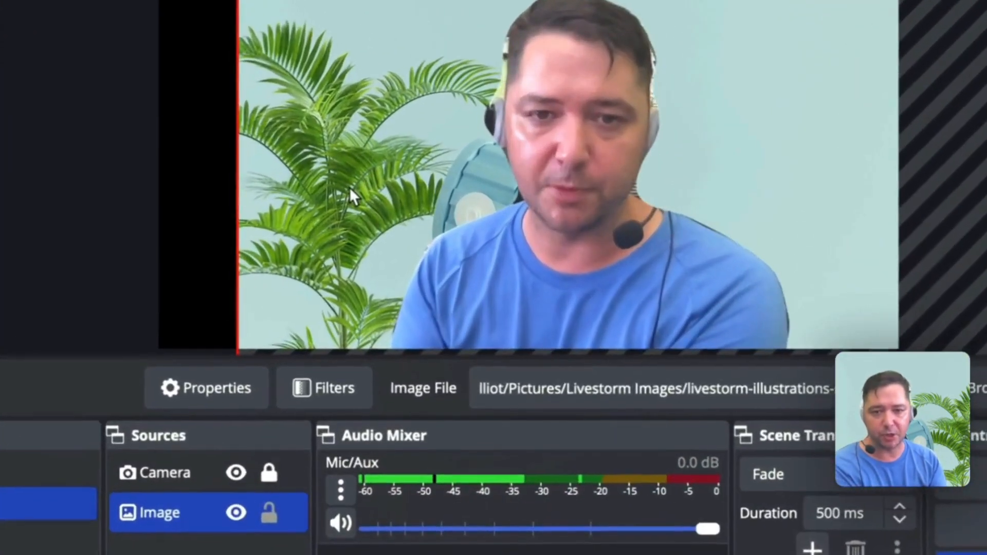
right_click(375, 185)
mouse_move(421, 288)
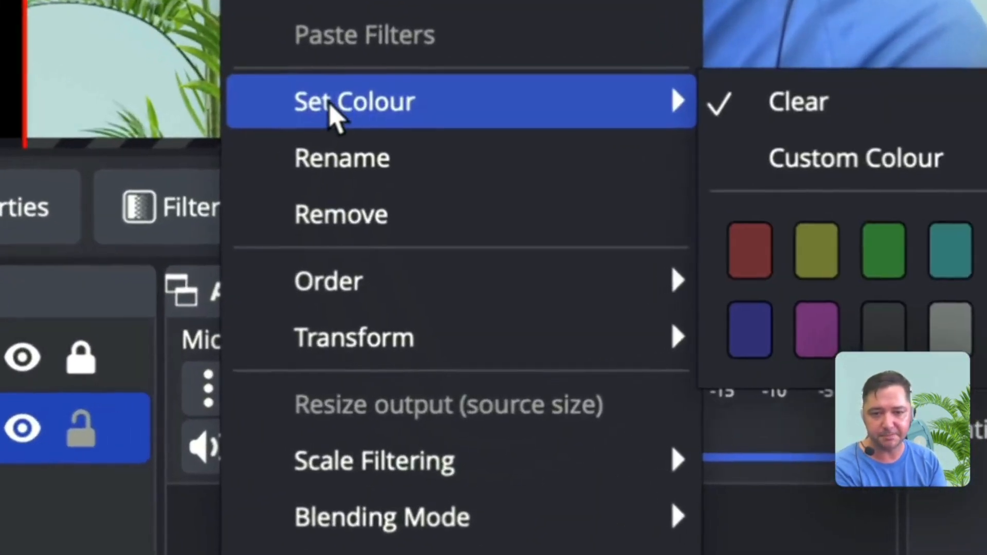
mouse_move(617, 281)
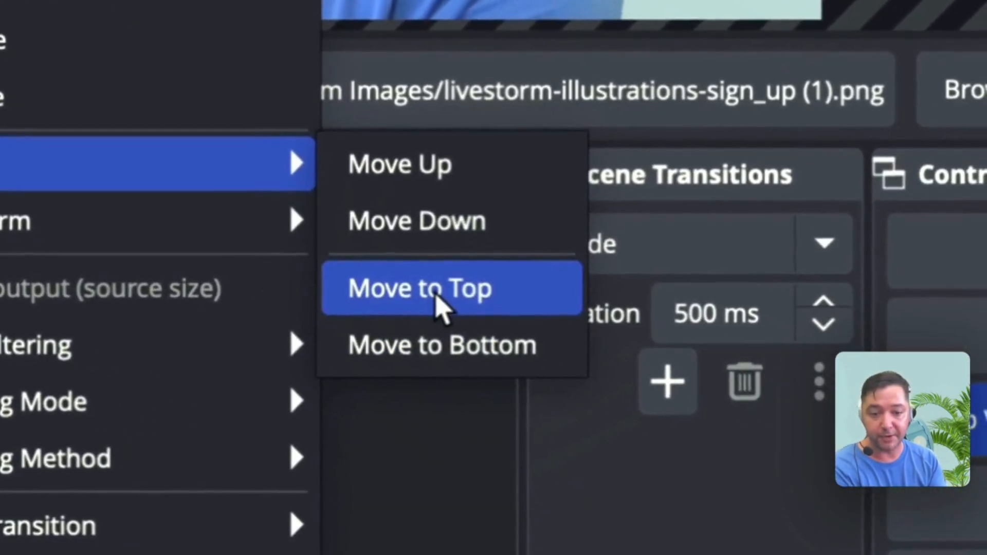
left_click(435, 295)
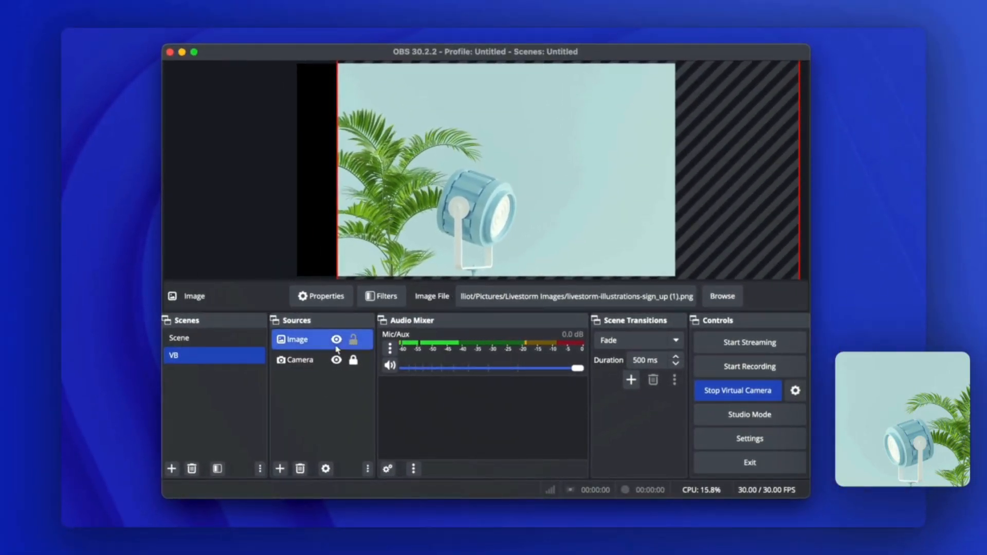
Move the Camera source back above the Image source in the source order
left_click(300, 360)
right_click(397, 203)
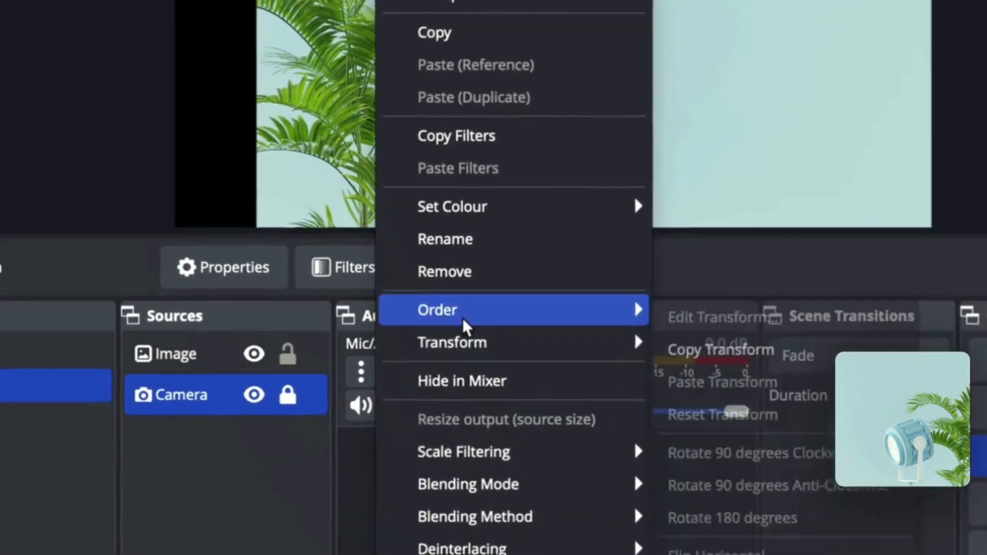
mouse_move(530, 482)
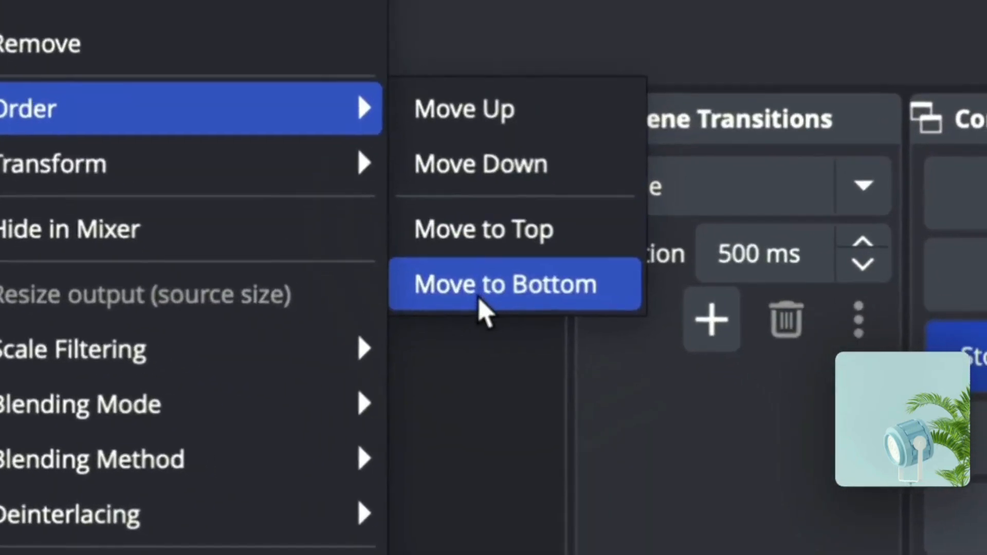
left_click(685, 368)
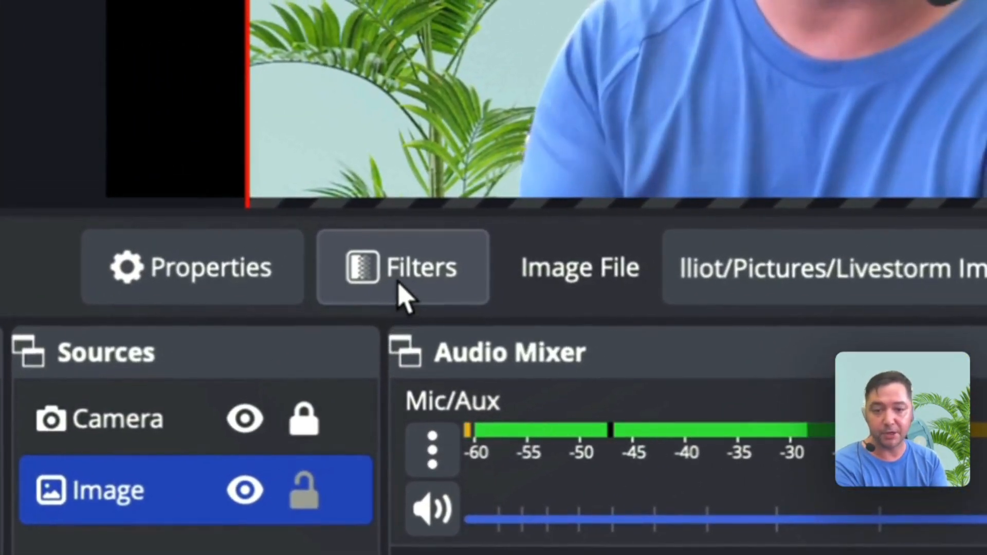
In the Image source's filters, try a Sharpen sharpness of 0.38 and fine-tune it with the filters window moved clear of the preview
left_click(400, 284)
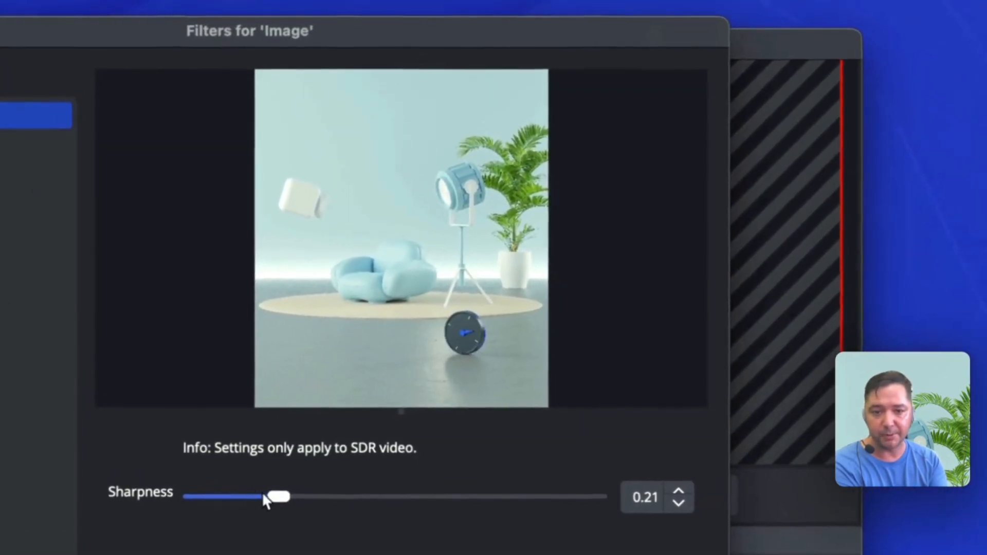
left_click_drag(272, 498, 344, 514)
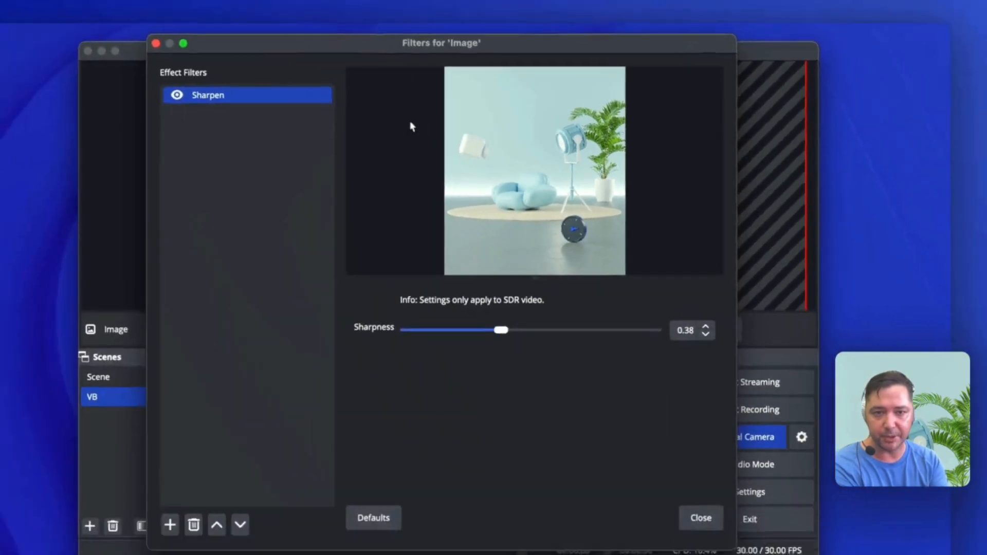
left_click_drag(158, 44, 684, 105)
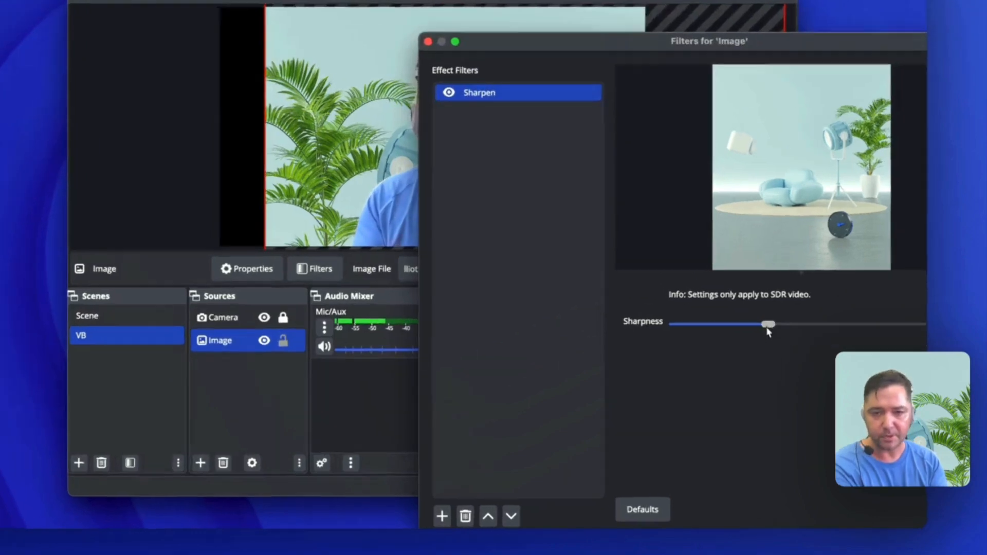
left_click_drag(786, 347, 649, 368)
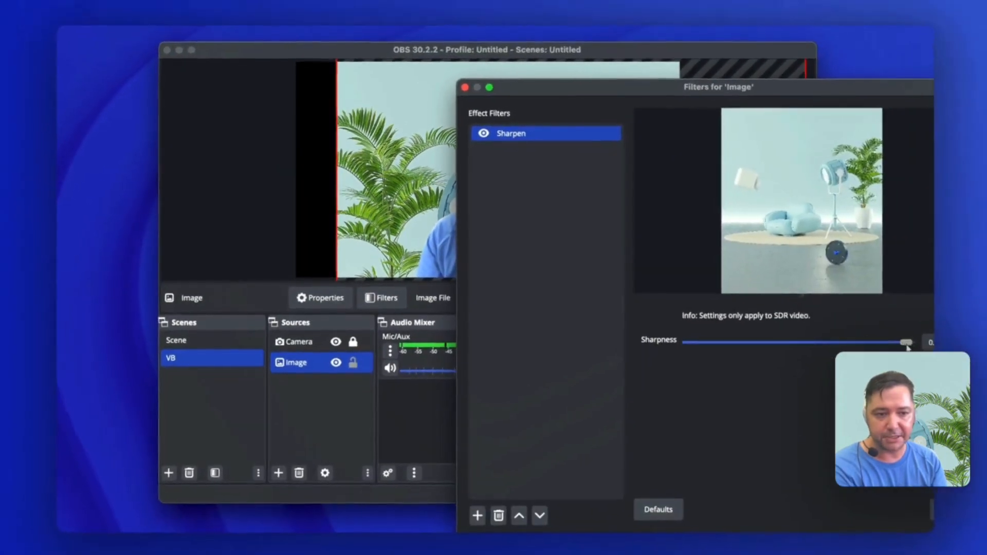
left_click_drag(909, 341, 731, 343)
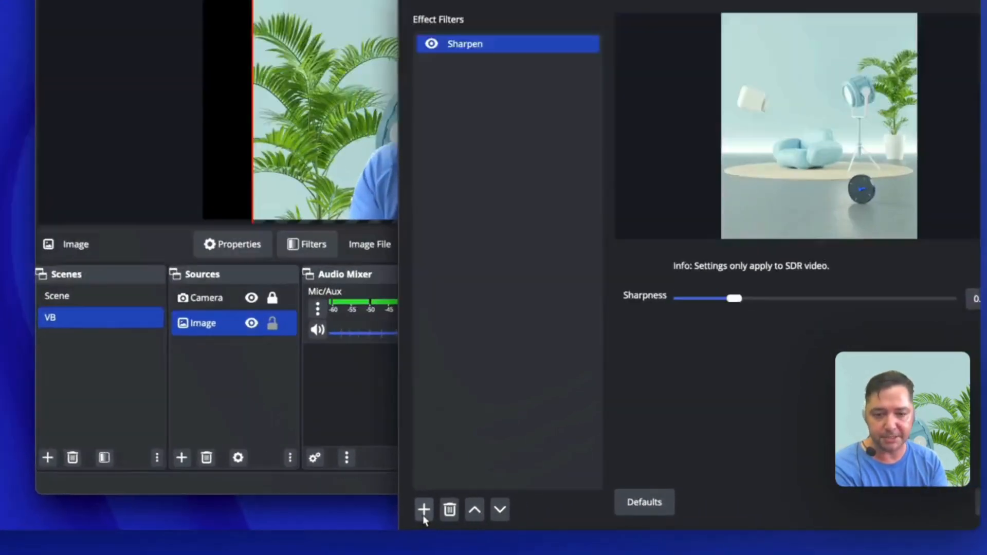
Add a Colour Correction filter to the Image source
left_click(476, 510)
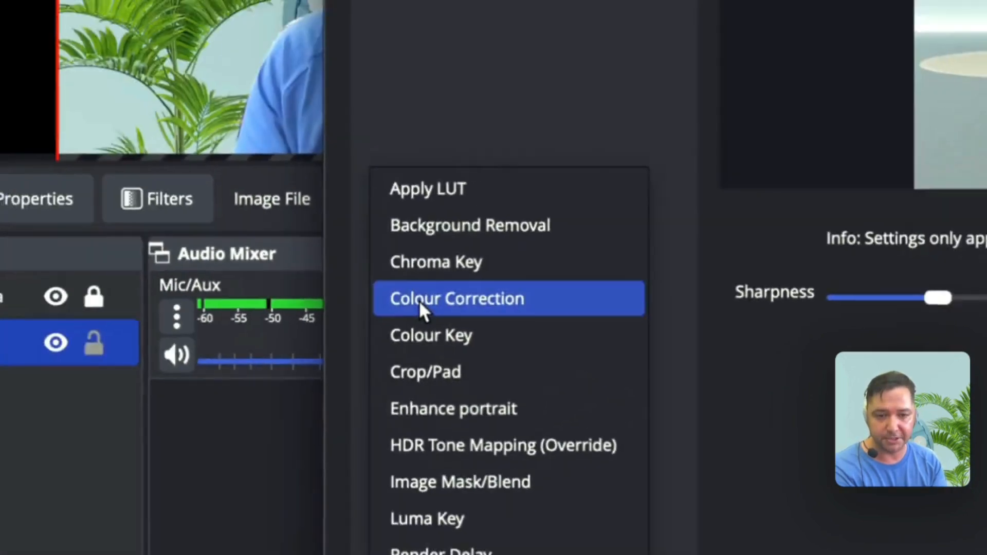
left_click(419, 299)
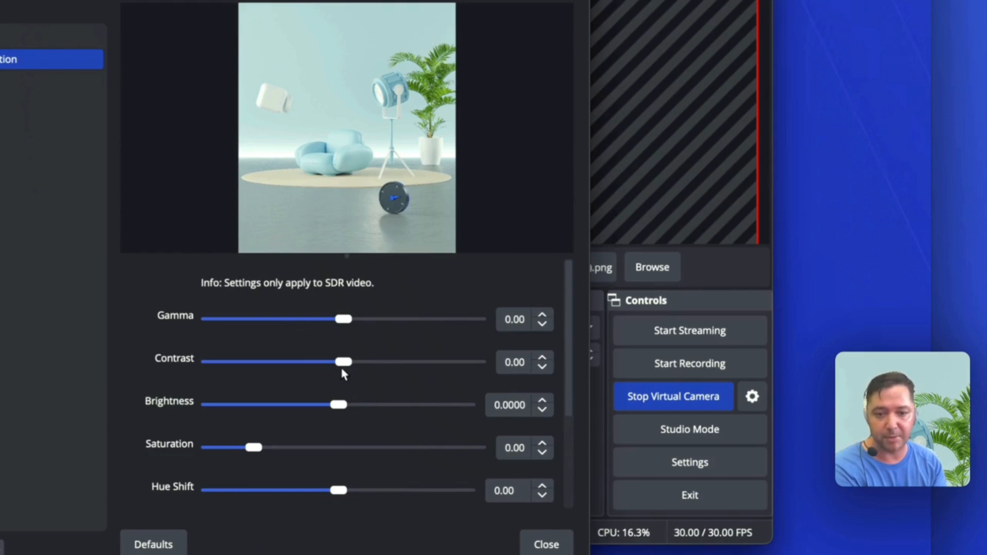
Try a contrast of -0.91, gamma of -0.64 and brightness of 0.0415, restore the filter's defaults, and close the filters
mouse_move(343, 368)
left_mouse_down()
mouse_move(423, 371)
mouse_move(283, 363)
mouse_move(324, 365)
left_mouse_up()
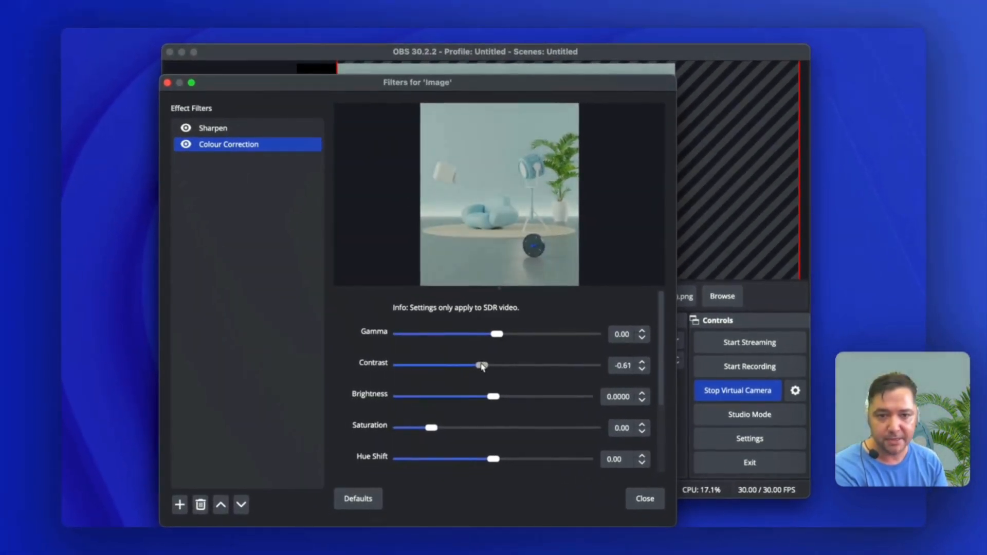
left_click_drag(482, 366, 474, 364)
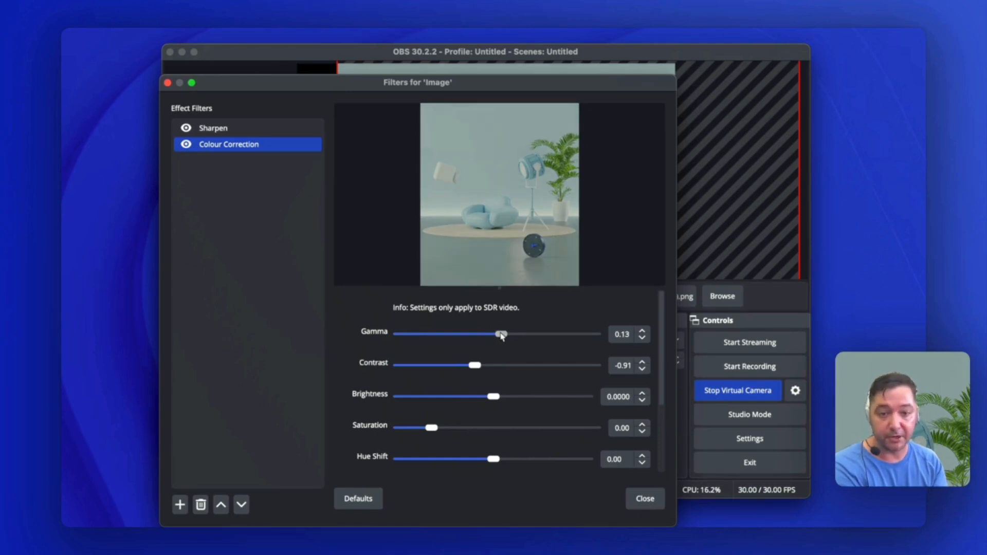
left_click_drag(515, 344, 475, 342)
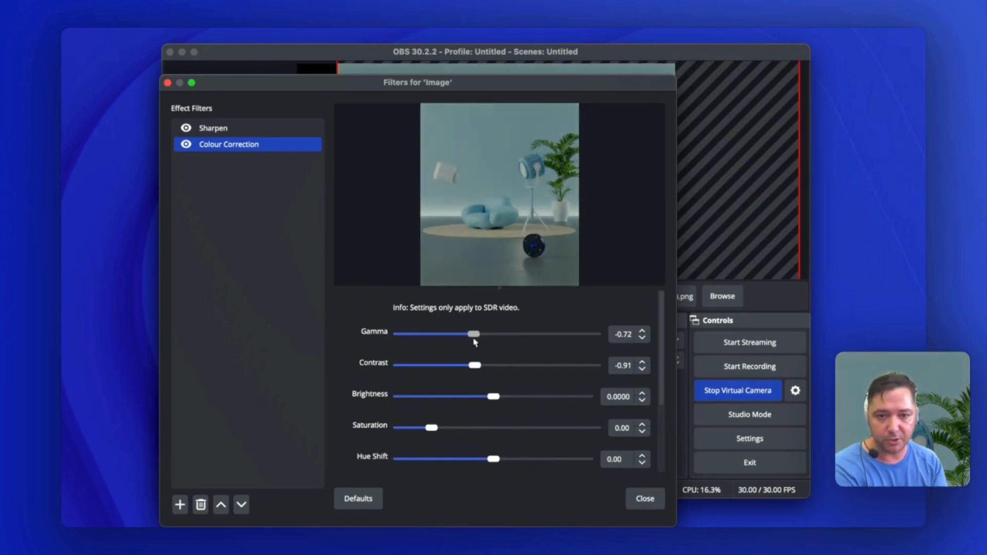
mouse_move(490, 405)
left_mouse_down()
mouse_move(508, 402)
mouse_move(483, 399)
mouse_move(500, 402)
left_mouse_up()
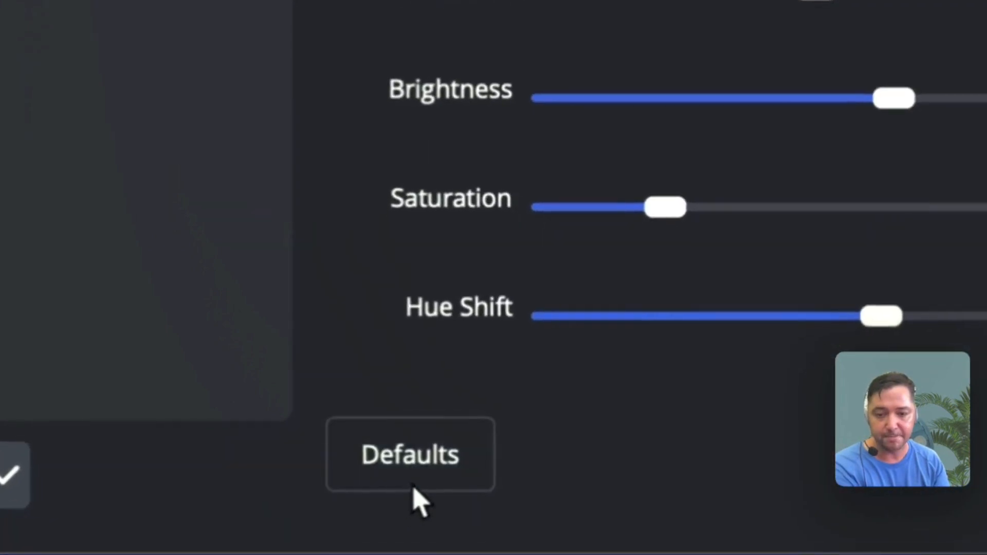
left_click(359, 506)
left_click(582, 374)
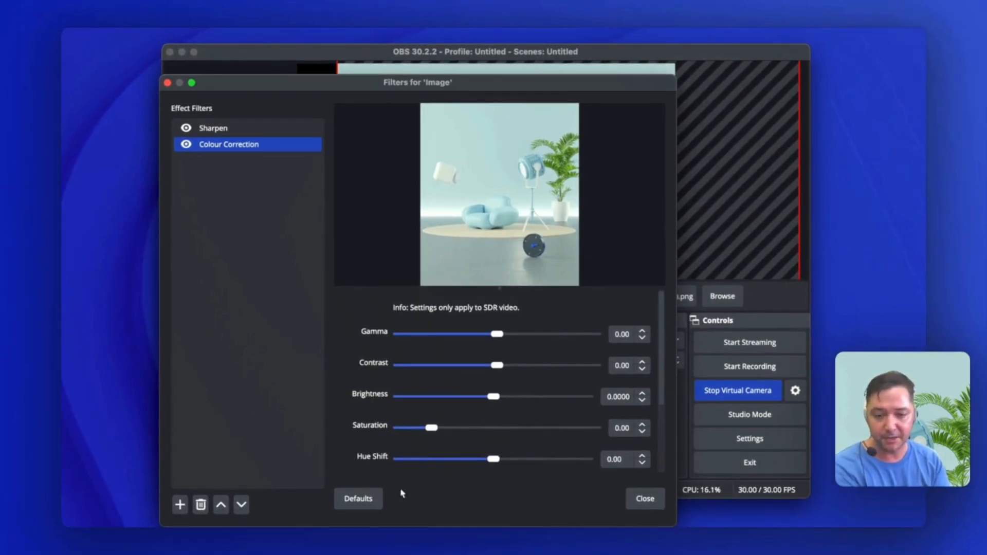
left_click(632, 499)
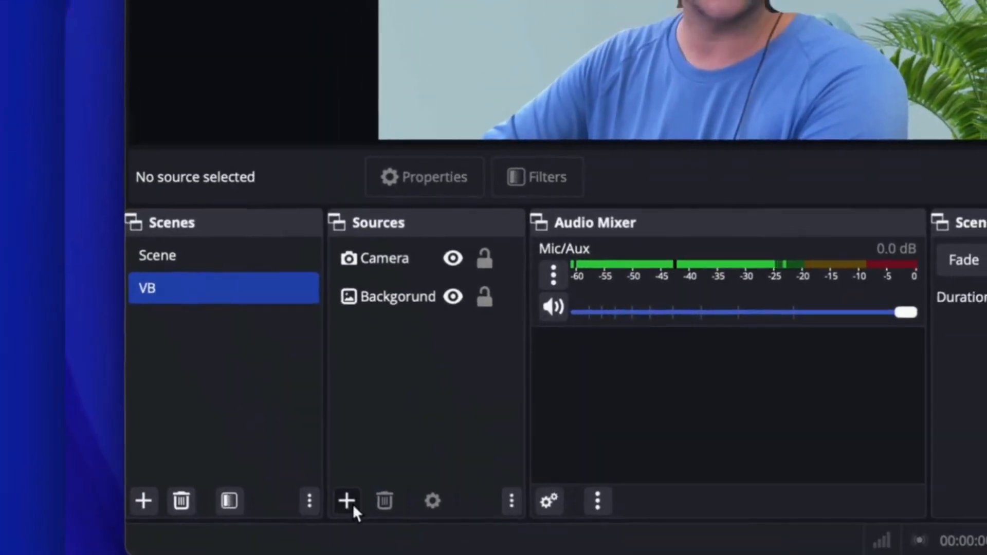
Add a new Image source to the VB scene using the file Logo-Livestorm-Primary.png from the Desktop
left_click(350, 463)
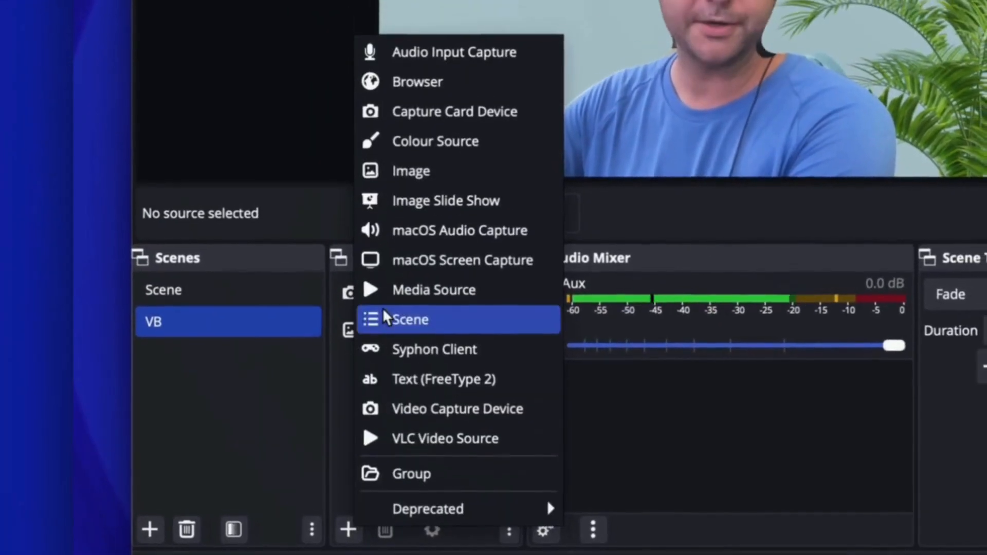
left_click(409, 167)
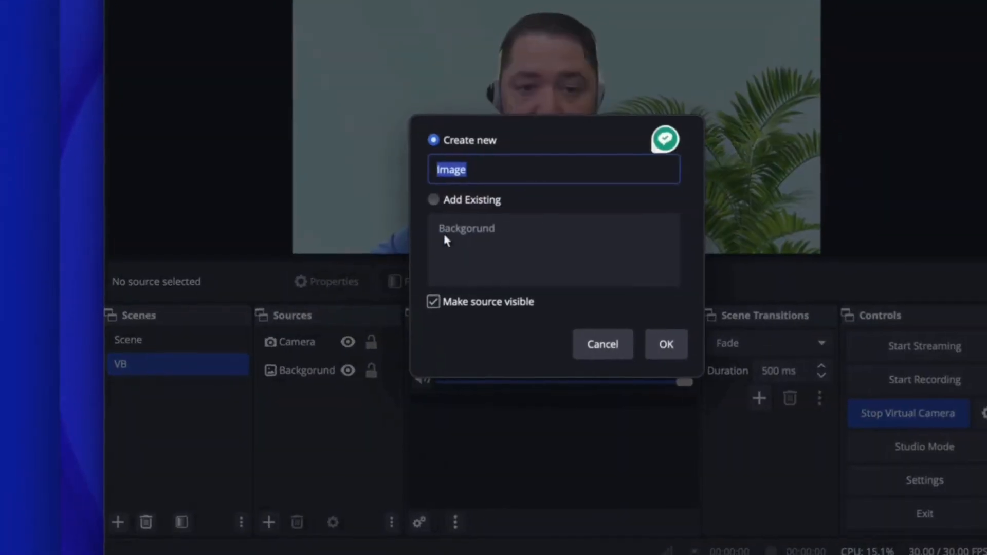
left_click(666, 344)
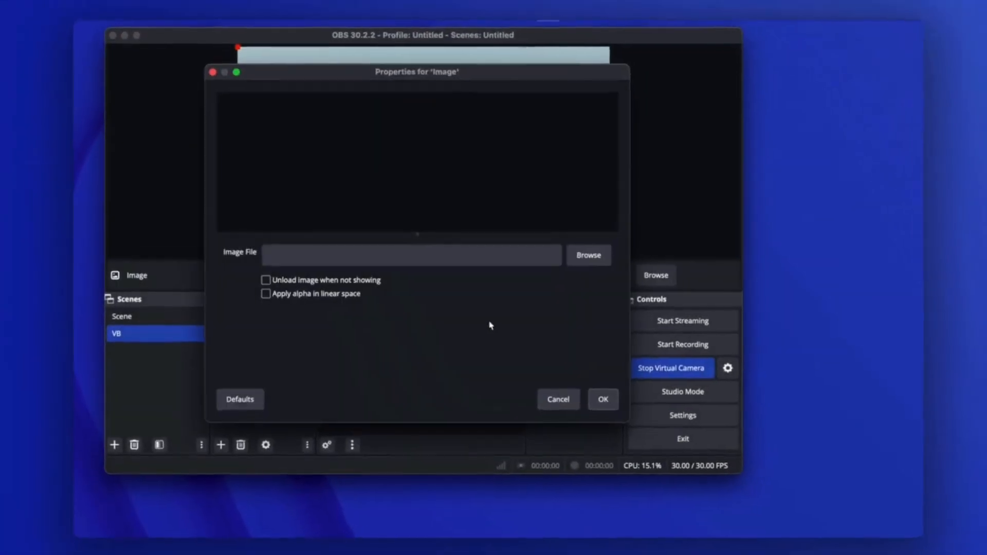
left_click(580, 268)
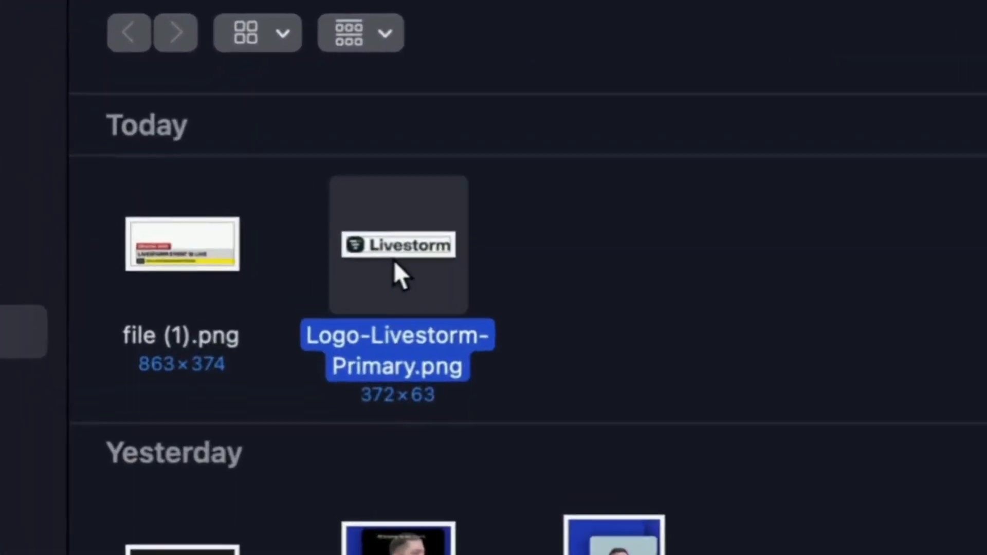
double_click(215, 123)
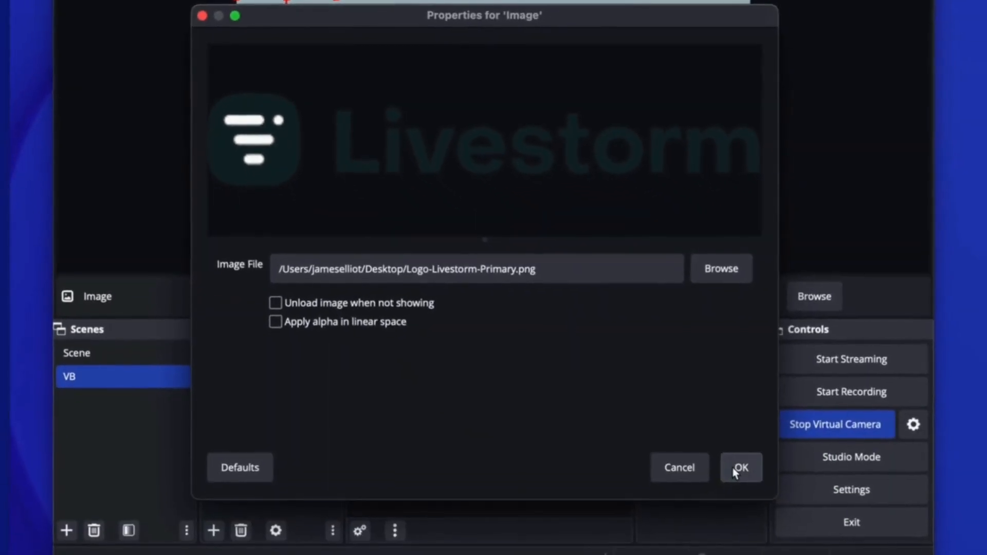
left_click(765, 487)
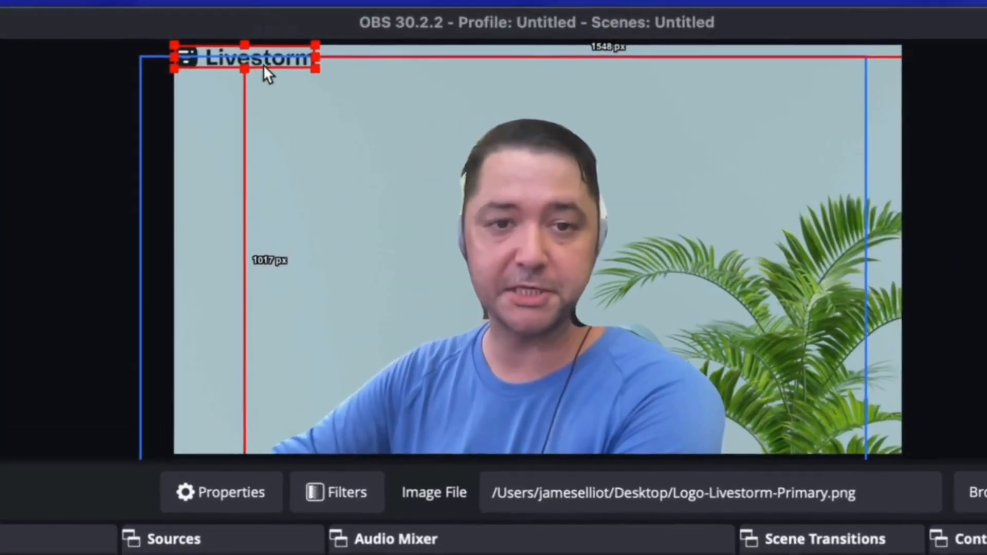
Place the Livestorm logo above the head near the frame's upper middle and flip it horizontally
left_click_drag(263, 58, 518, 82)
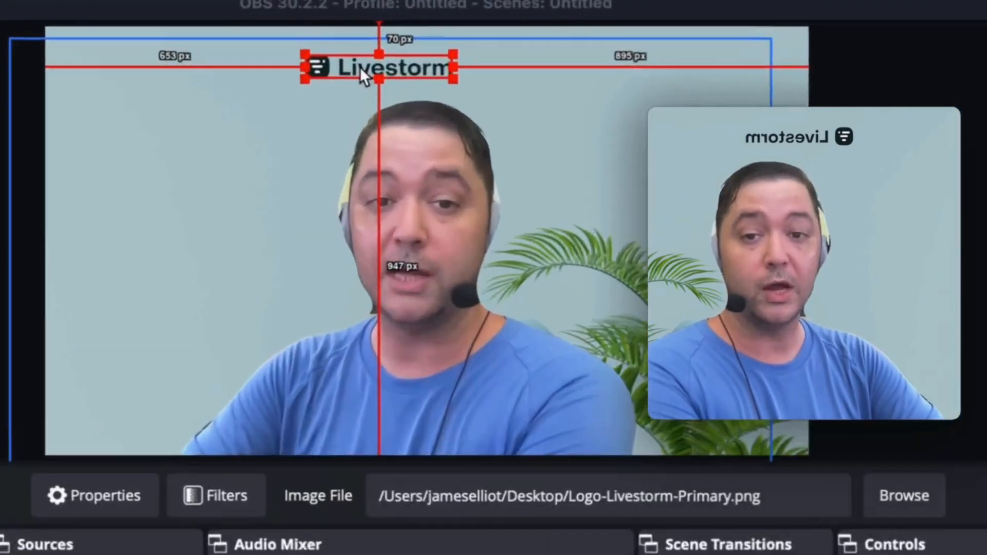
right_click(356, 65)
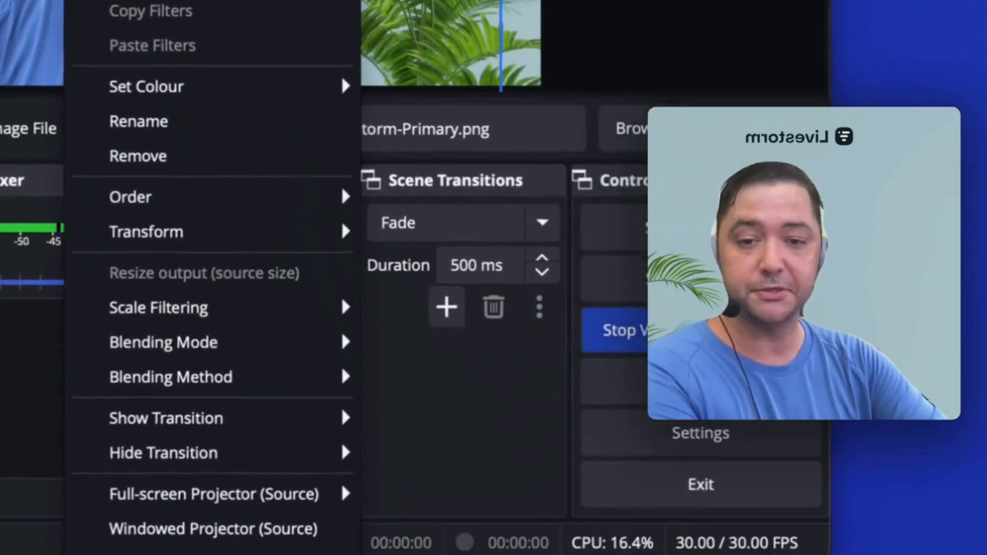
mouse_move(282, 232)
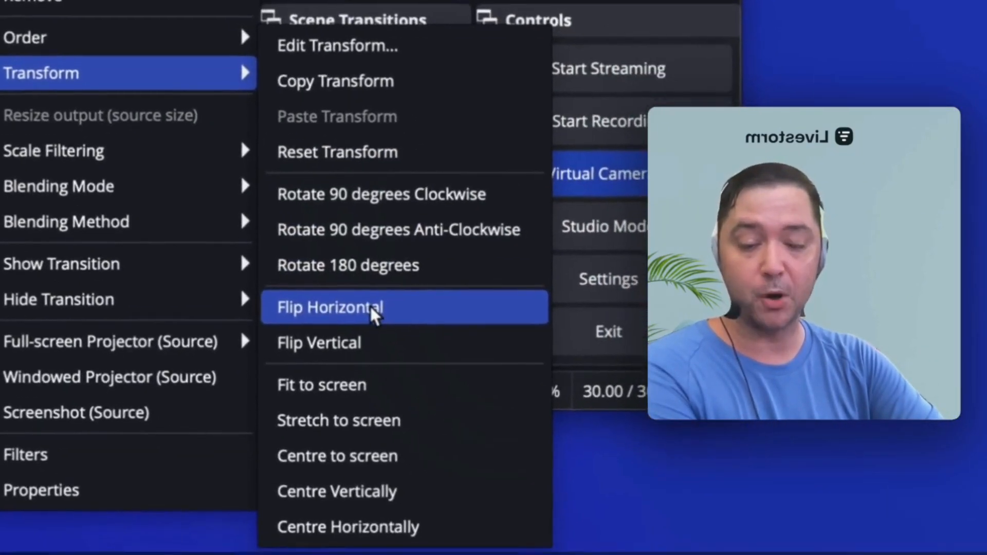
left_click(386, 332)
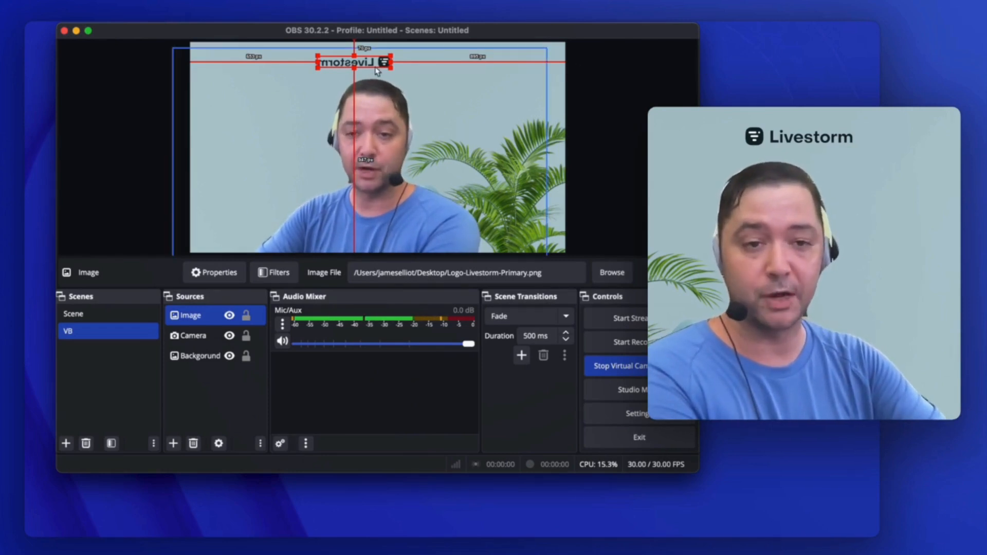
Shift the logo toward the plant side along the frame's upper edge and enlarge it
left_click_drag(377, 67, 432, 57)
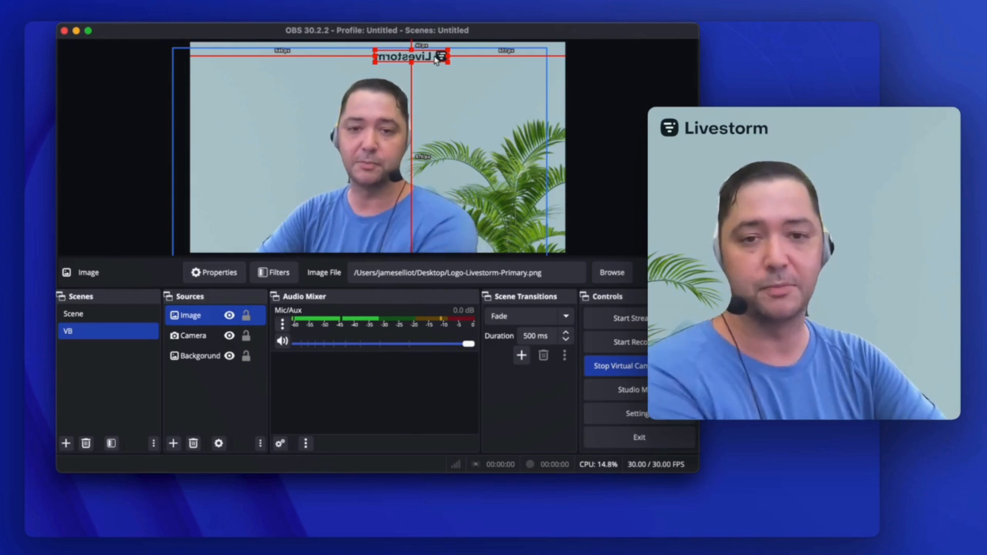
left_click_drag(375, 61, 334, 67)
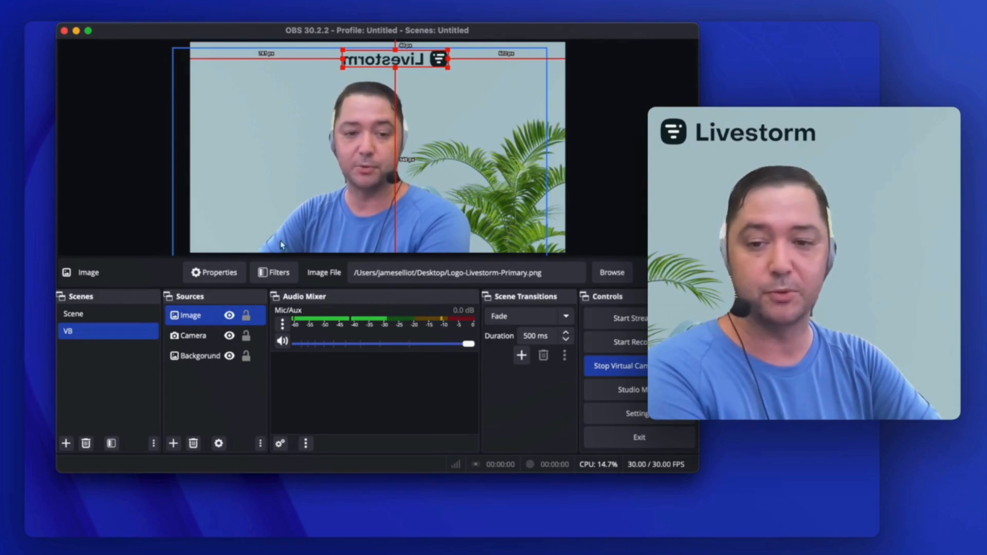
Hide the logo source and add a new Image source named Image 2 using file (2).png from the Desktop
left_click(229, 315)
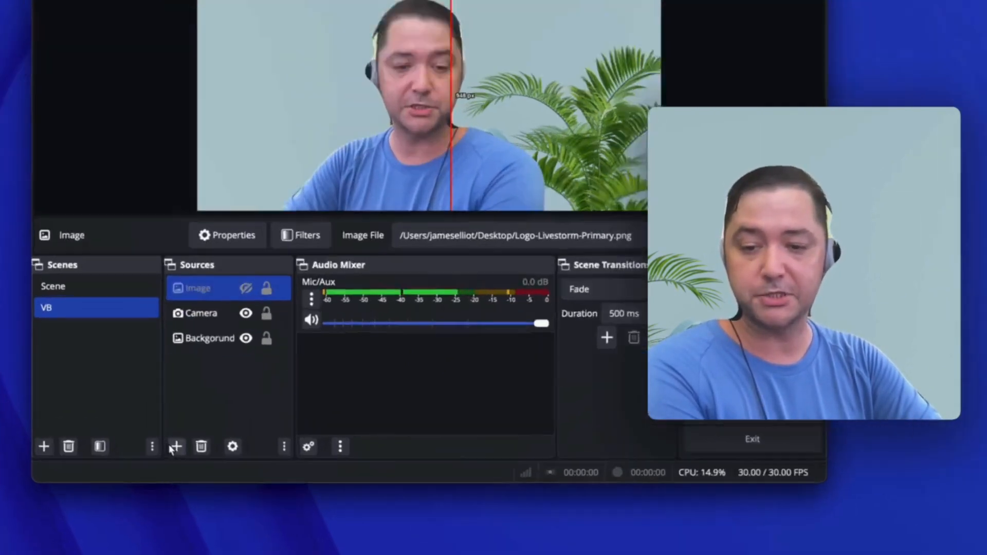
left_click(172, 444)
left_click(194, 248)
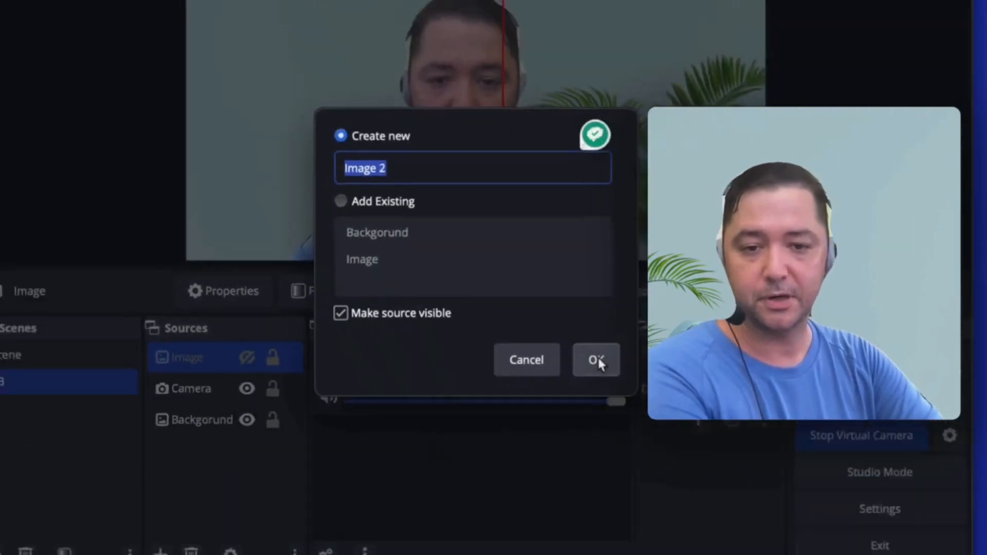
left_click(709, 384)
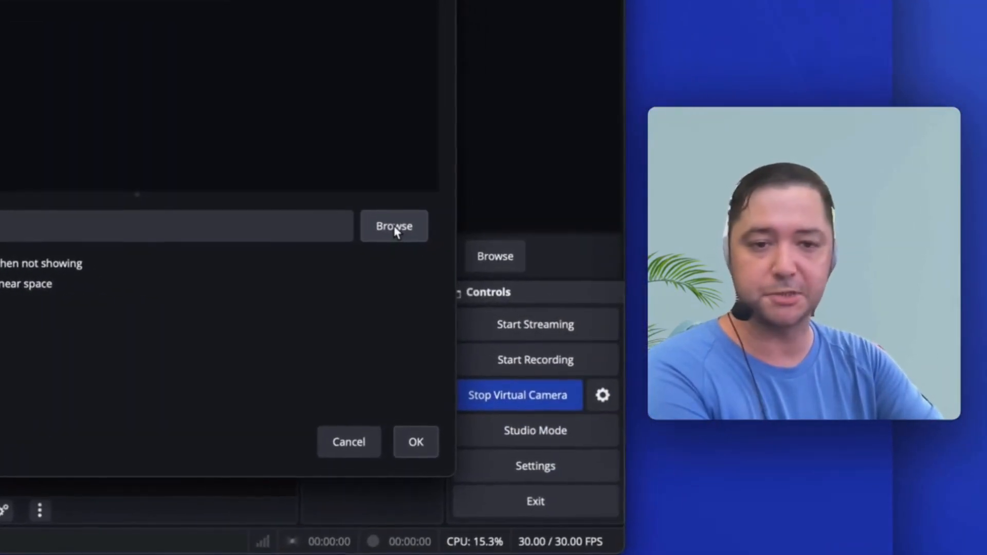
left_click(411, 229)
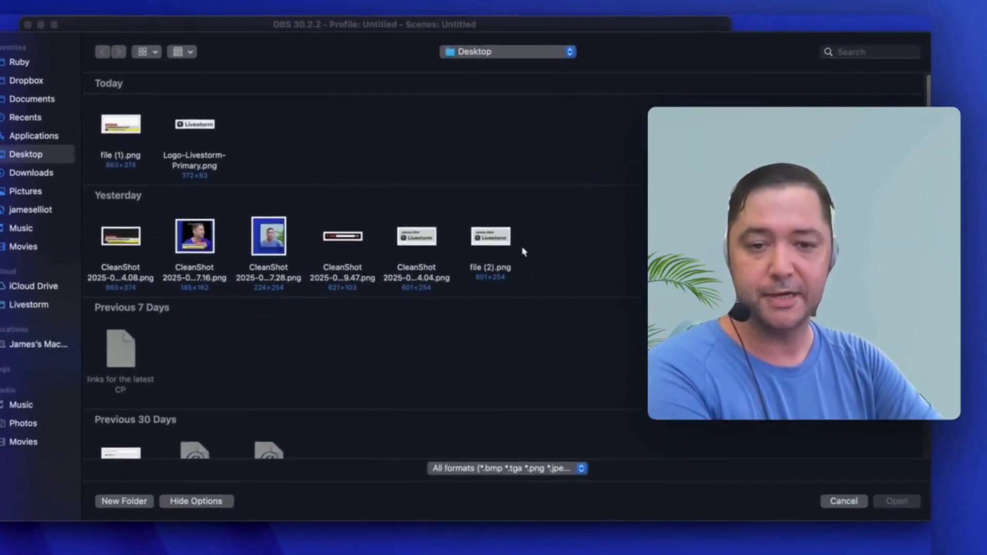
double_click(470, 219)
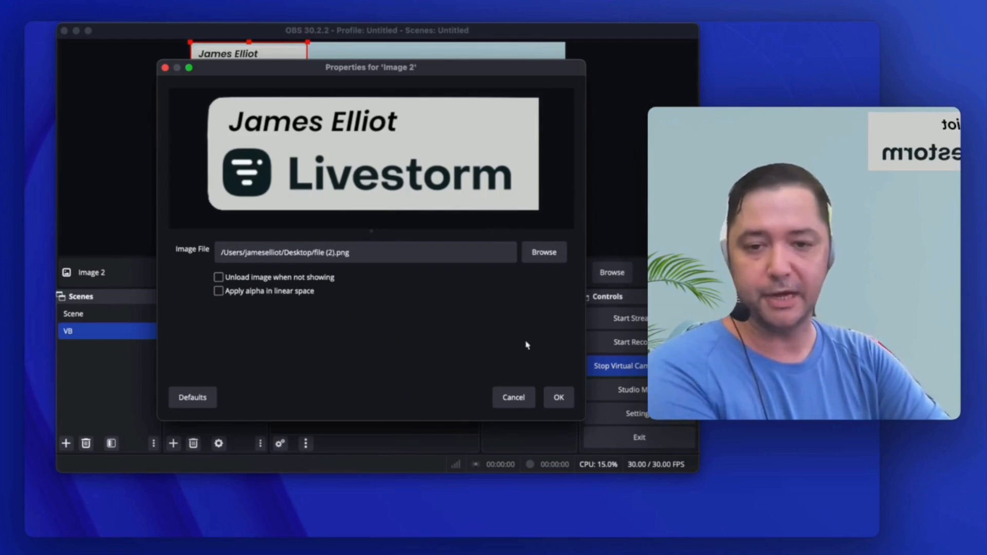
left_click(558, 399)
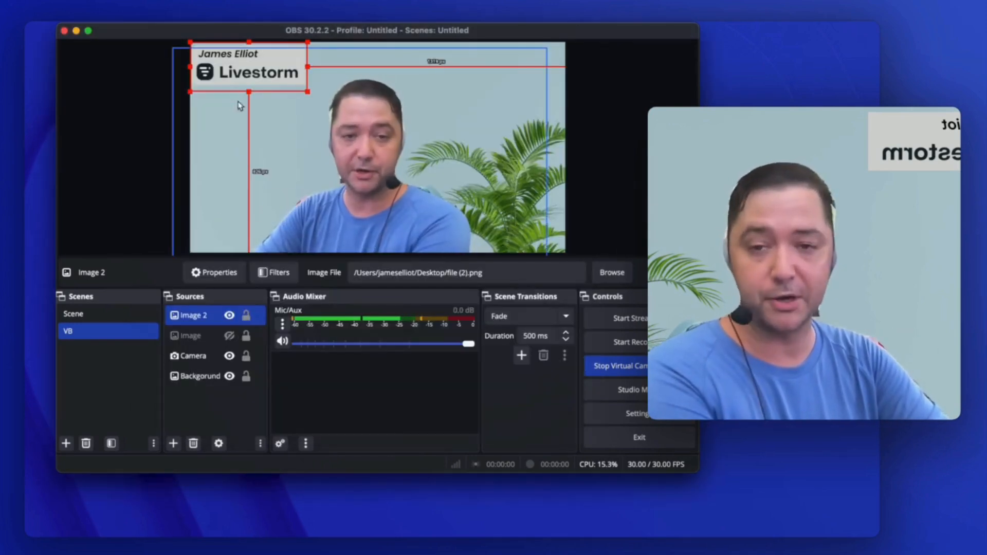
Move the name and logo banner to just above the head and flip it horizontally
left_click_drag(267, 82, 395, 87)
right_click(403, 77)
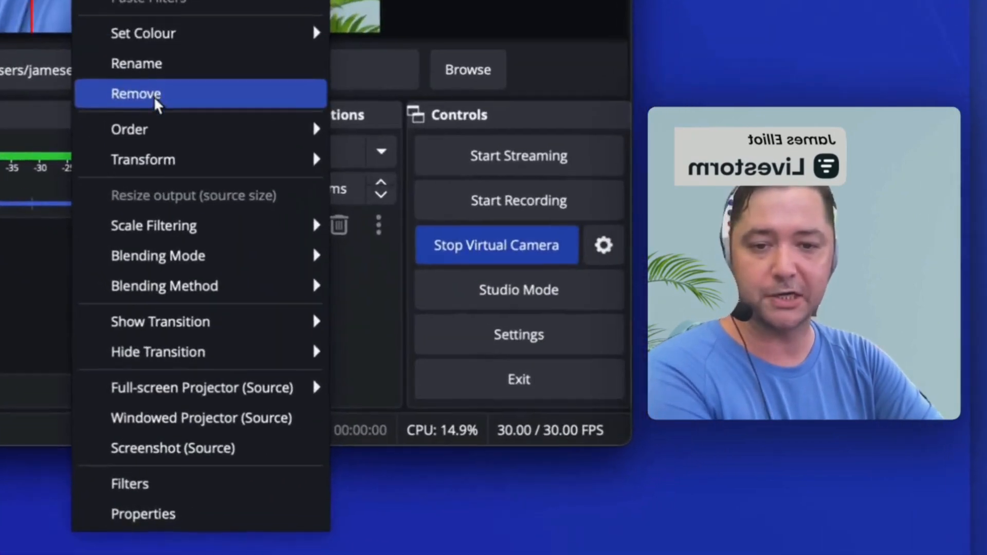
mouse_move(481, 320)
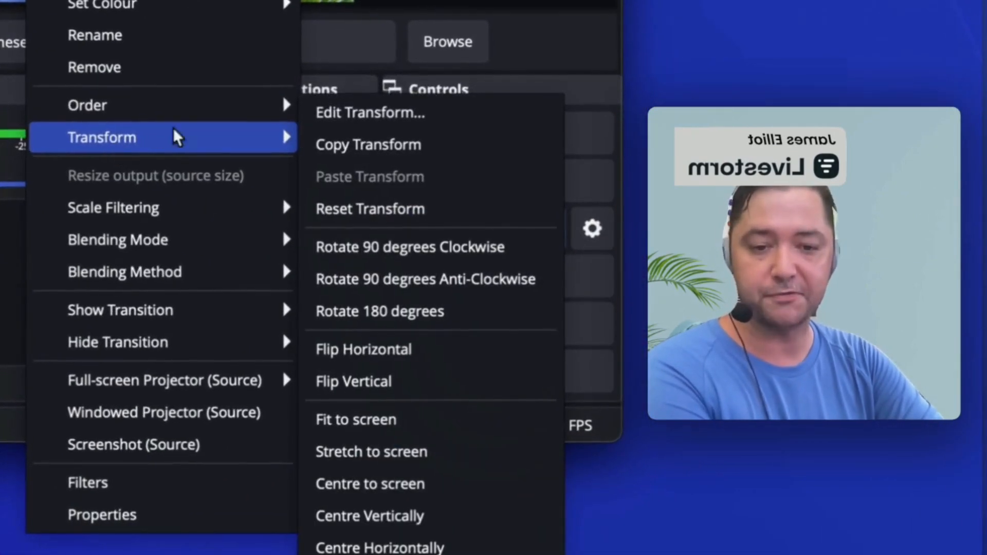
left_click(381, 349)
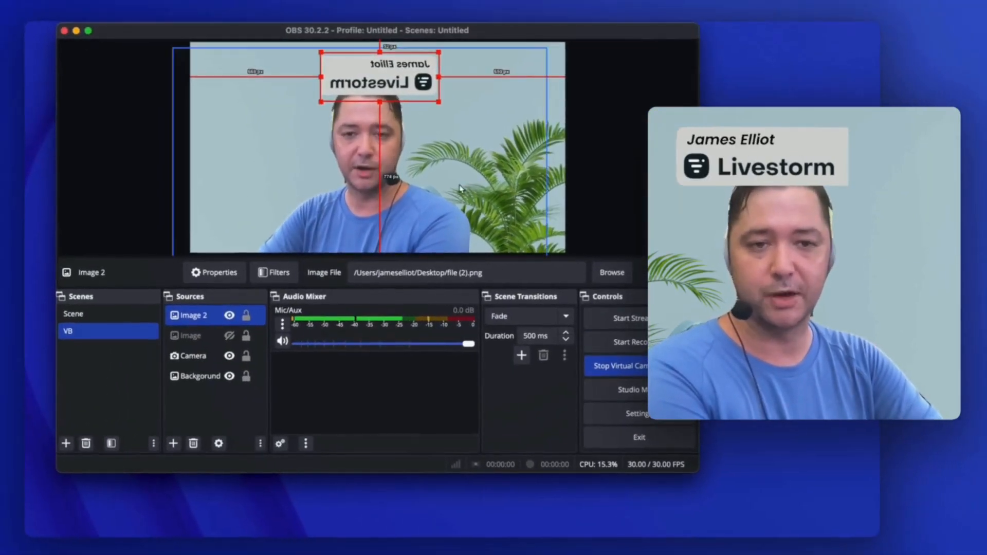
Reposition the name banner over the chest near the frame's lower edge and adjust its size to fit there
left_click_drag(414, 84, 391, 222)
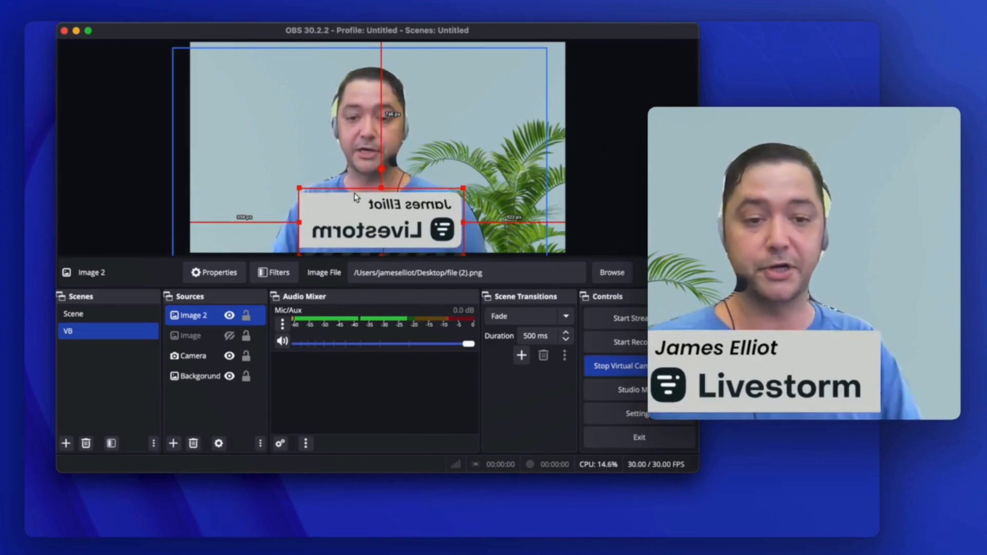
left_click_drag(411, 212, 411, 67)
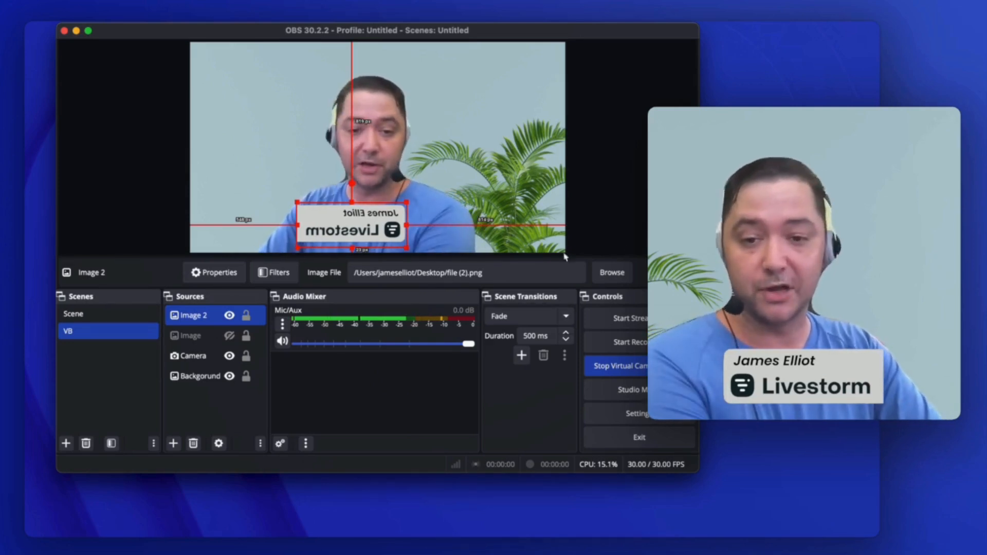
Hide the Image 2 source and add a new Image source named Image 3 using file (1).png from the Desktop
left_click(229, 315)
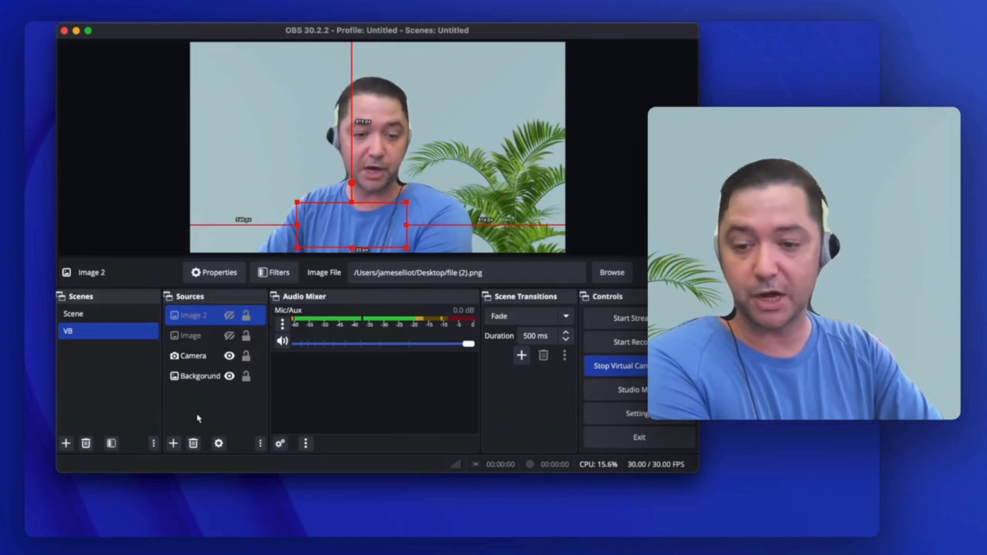
left_click(174, 443)
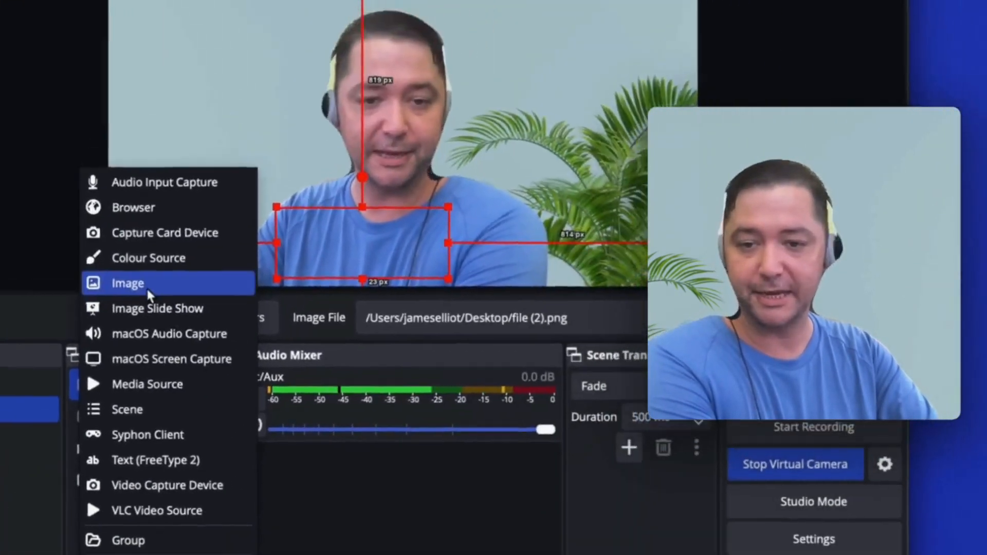
left_click(264, 81)
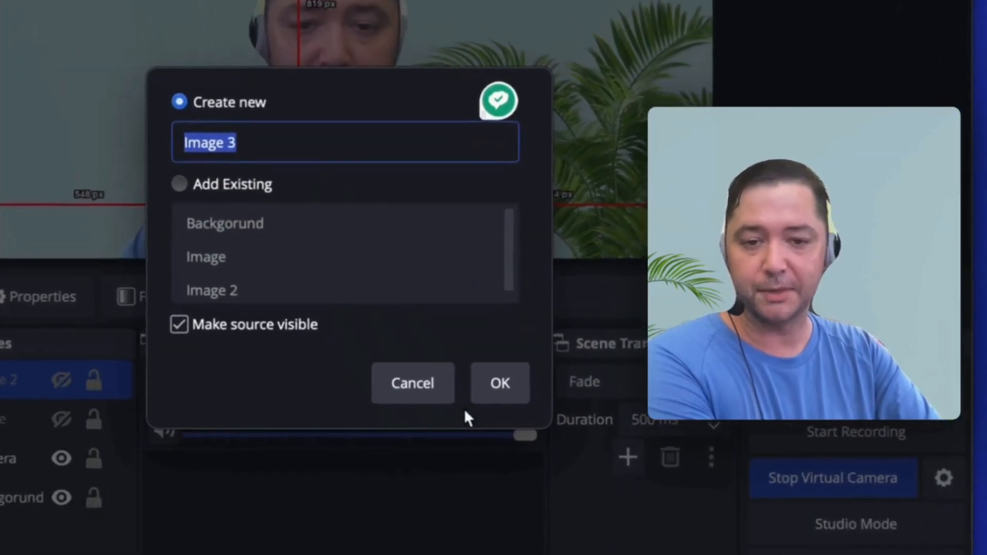
left_click(499, 385)
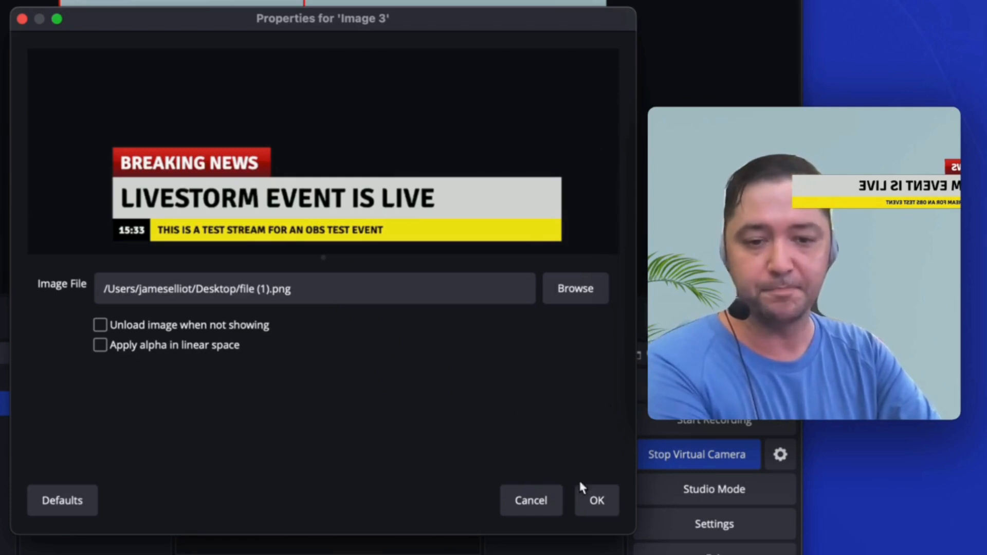
left_click(594, 499)
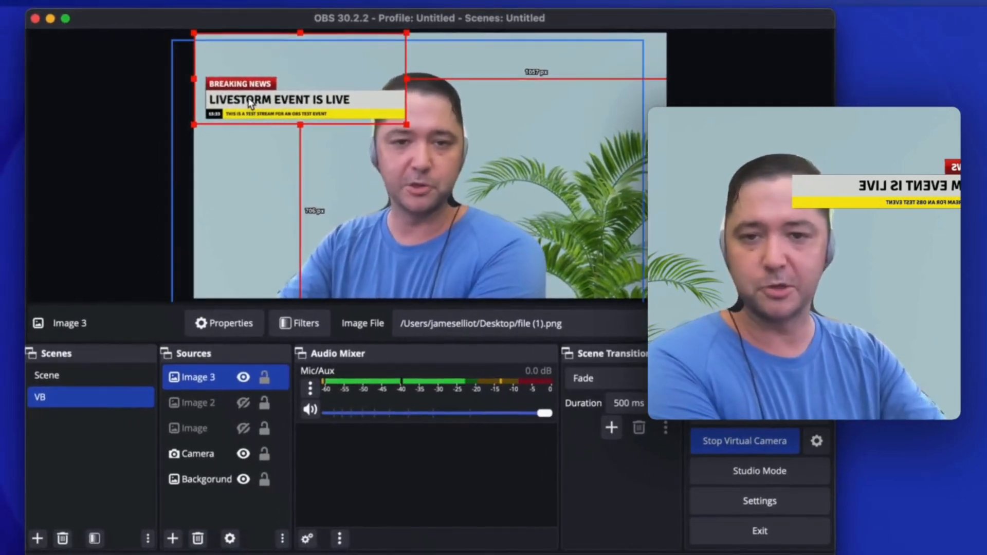
Place the Breaking News banner across the chest near the frame's lower edge and flip it horizontally
left_click_drag(251, 104, 377, 263)
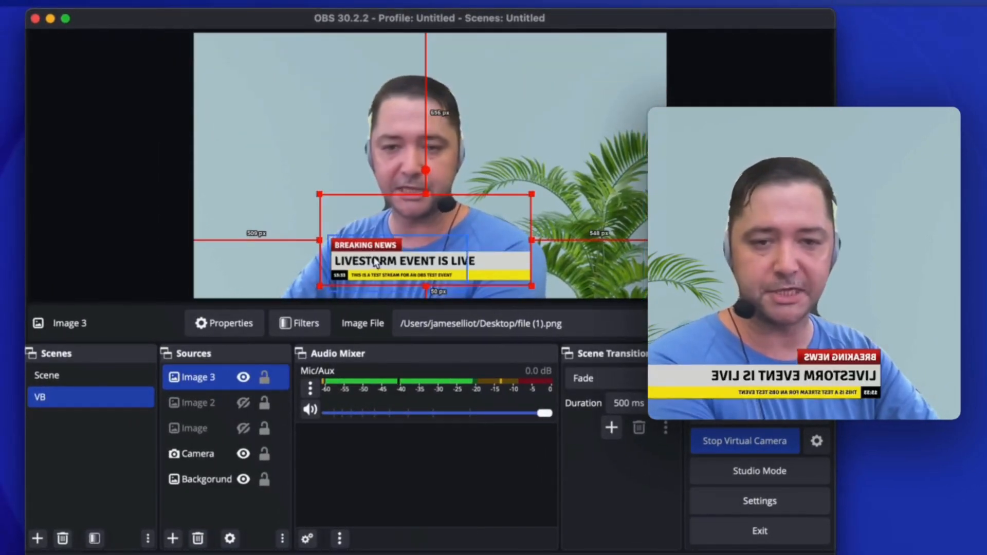
right_click(342, 259)
mouse_move(406, 381)
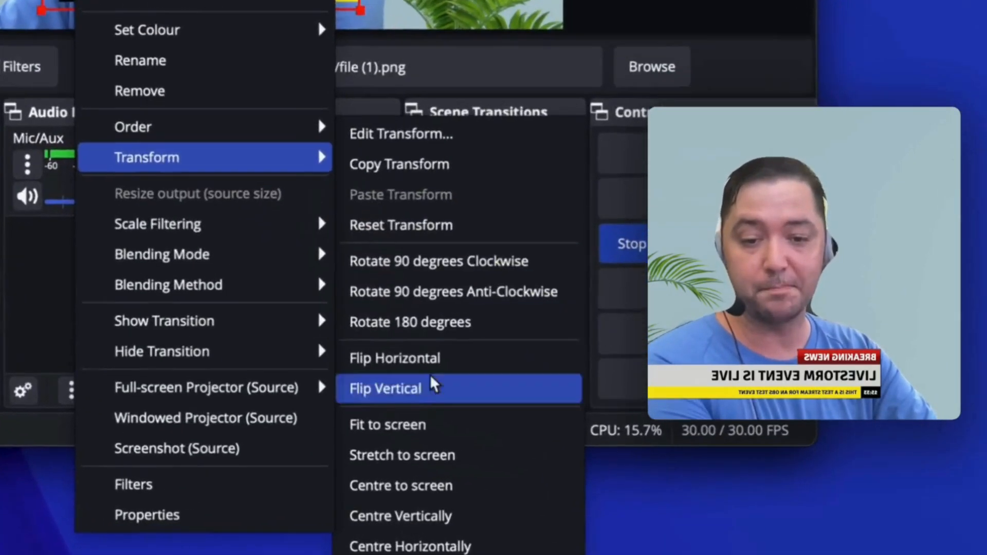
left_click(416, 359)
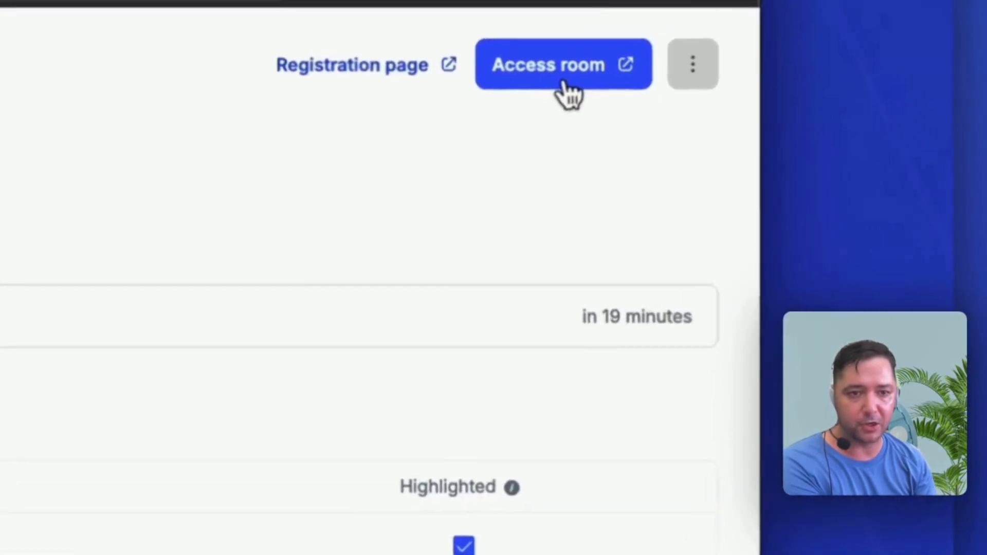
In Livestorm, open the room for the upcoming Event 4 session and select OBS Virtual Camera as the camera
left_click(912, 35)
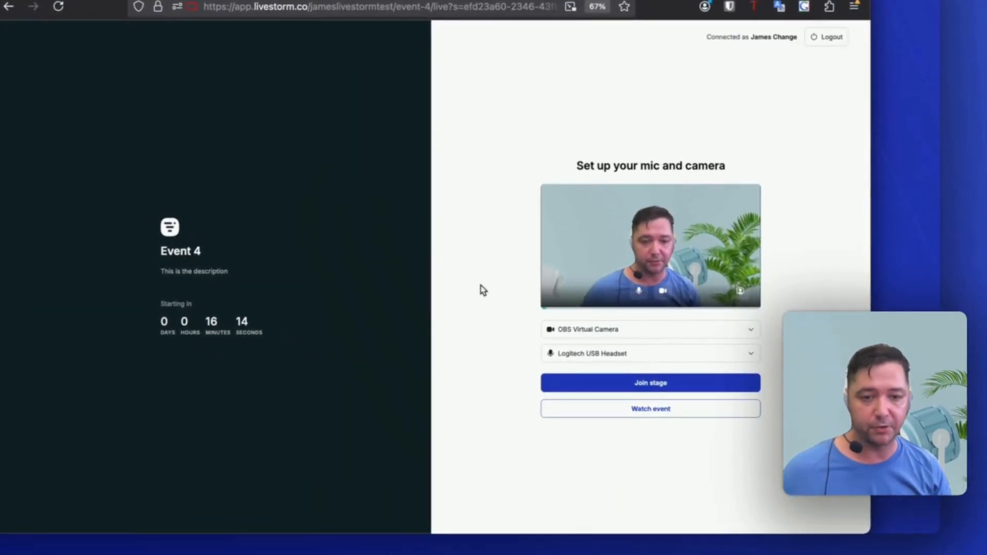
left_click(595, 330)
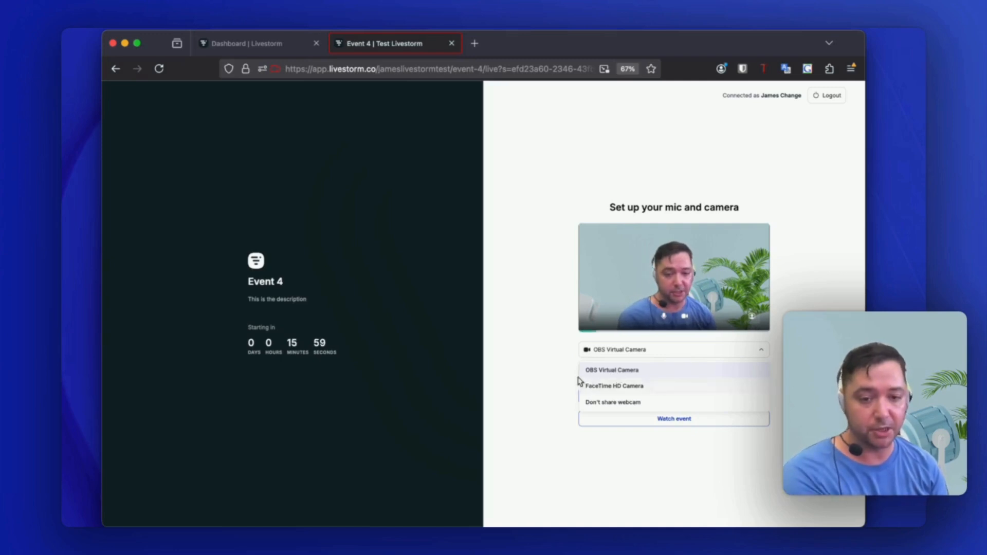
left_click(607, 374)
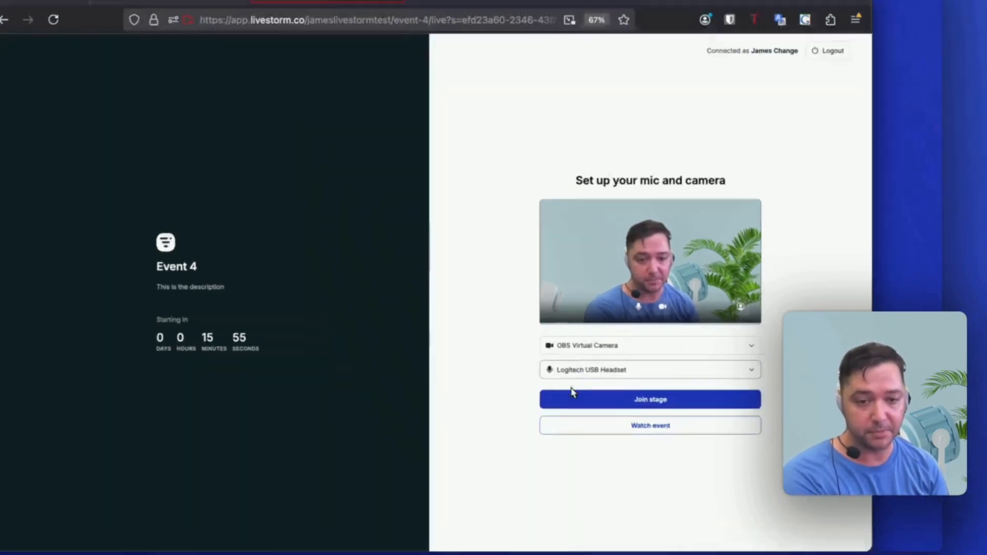
Switch the event camera to FaceTime HD Camera to compare its preview
left_click(618, 352)
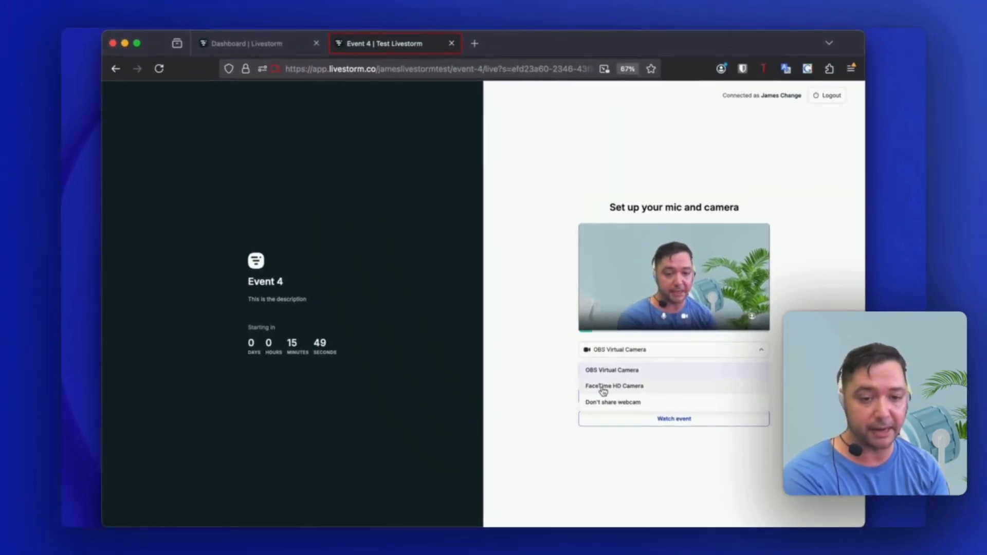
left_click(603, 389)
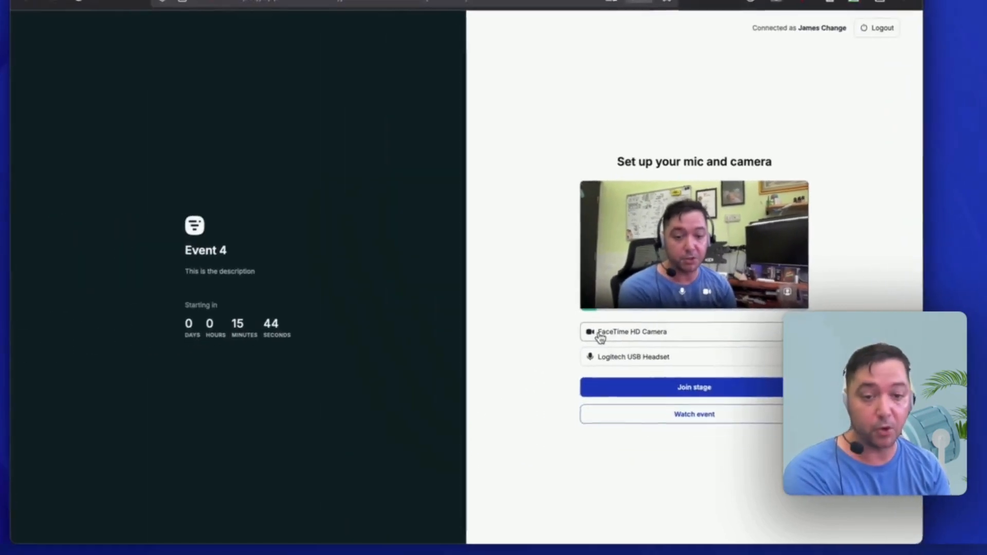
Set the event camera to OBS Virtual Camera and join the stage
left_click(596, 338)
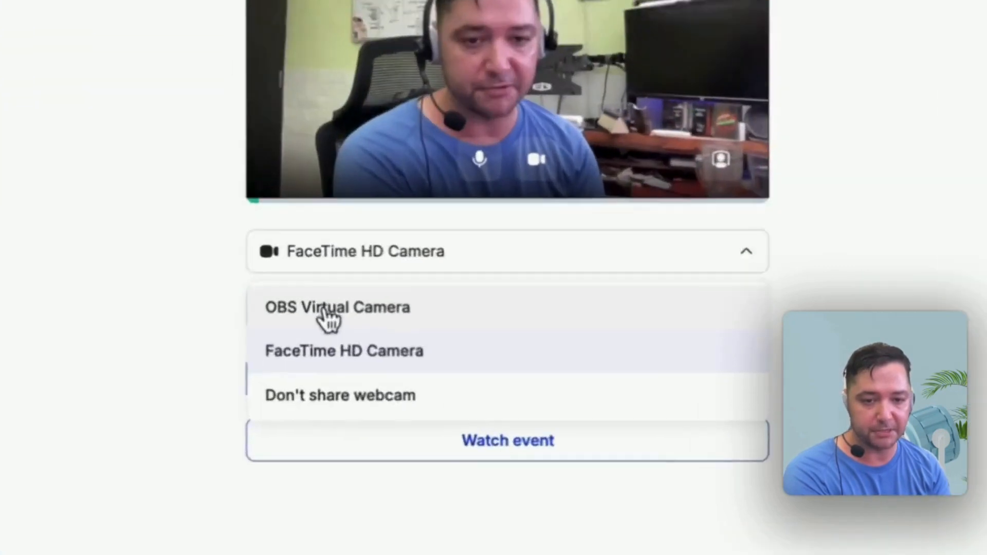
left_click(609, 371)
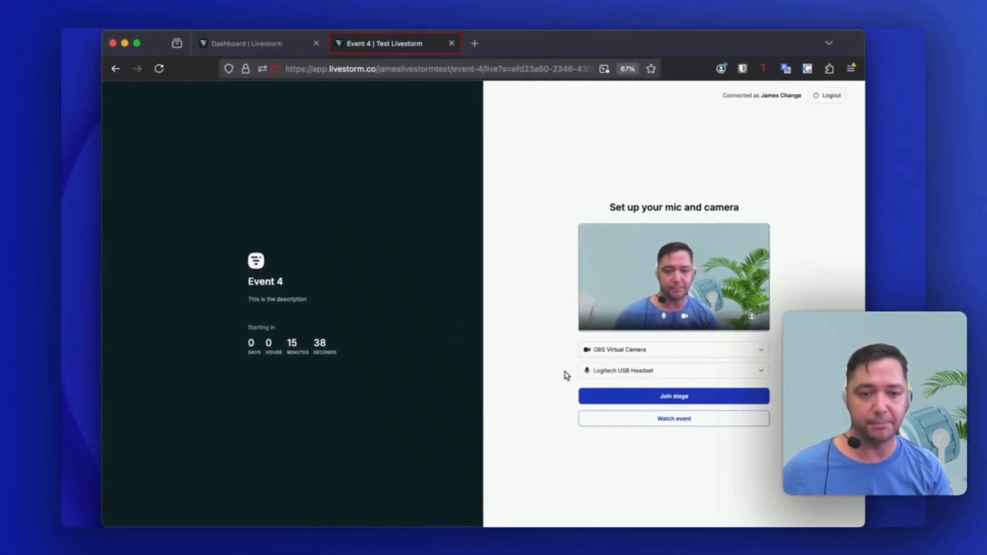
left_click(666, 395)
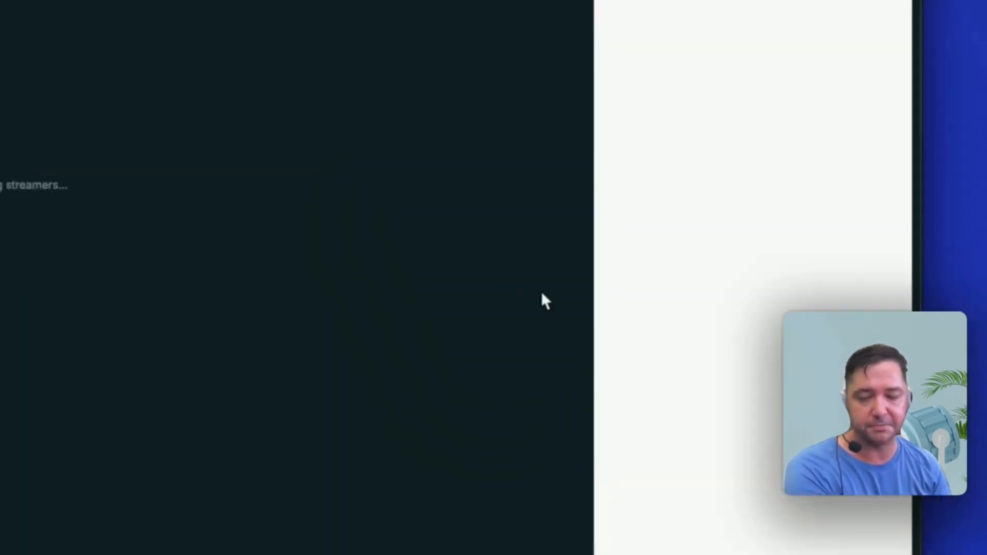